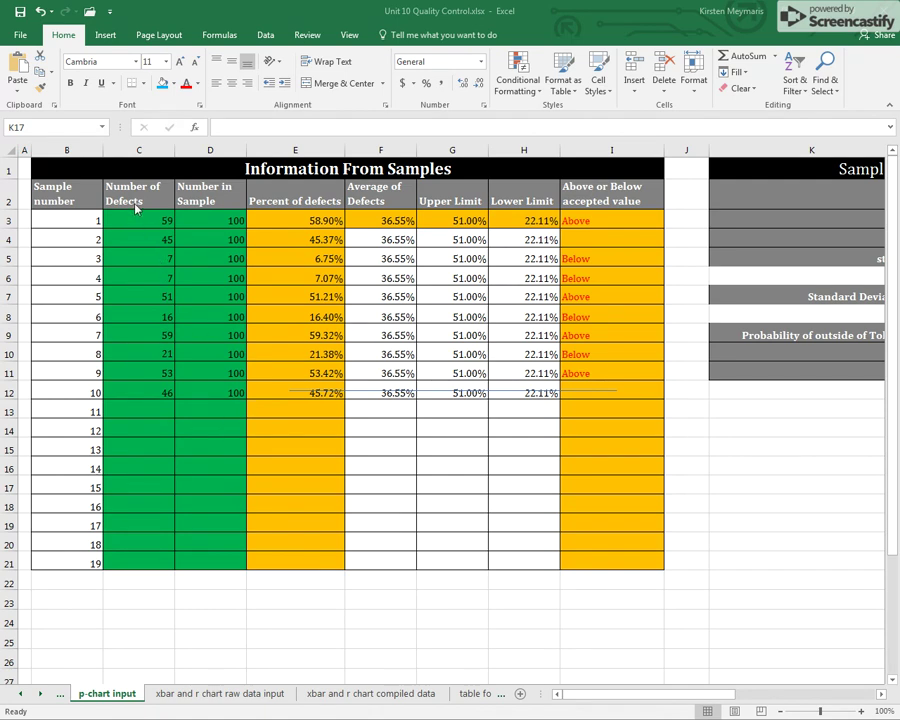
# Insert a scatter chart of the sample numbers against the number of defects for samples 1 to 10 (B3:C12)
pyautogui.moveTo(58, 200); pyautogui.dragTo(84, 392)
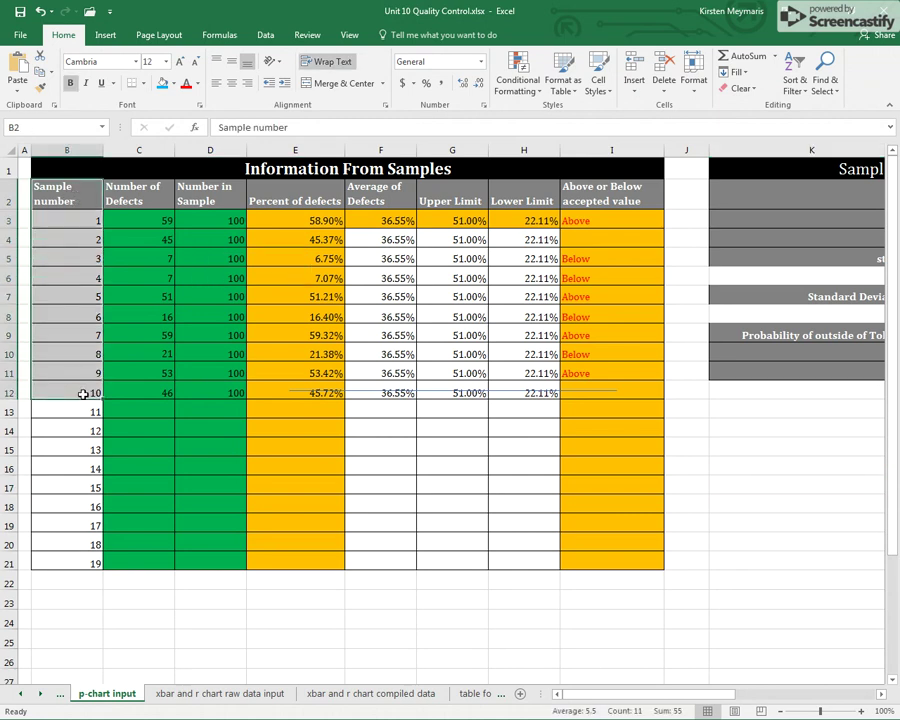
pyautogui.moveTo(135, 195); pyautogui.dragTo(147, 393)
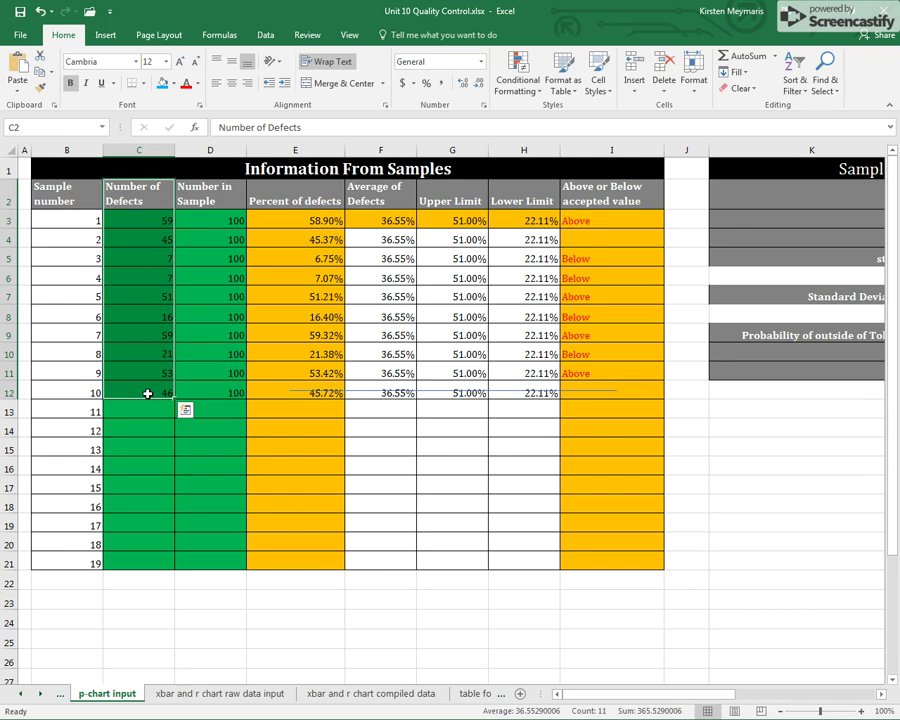
pyautogui.moveTo(72, 201); pyautogui.dragTo(163, 390)
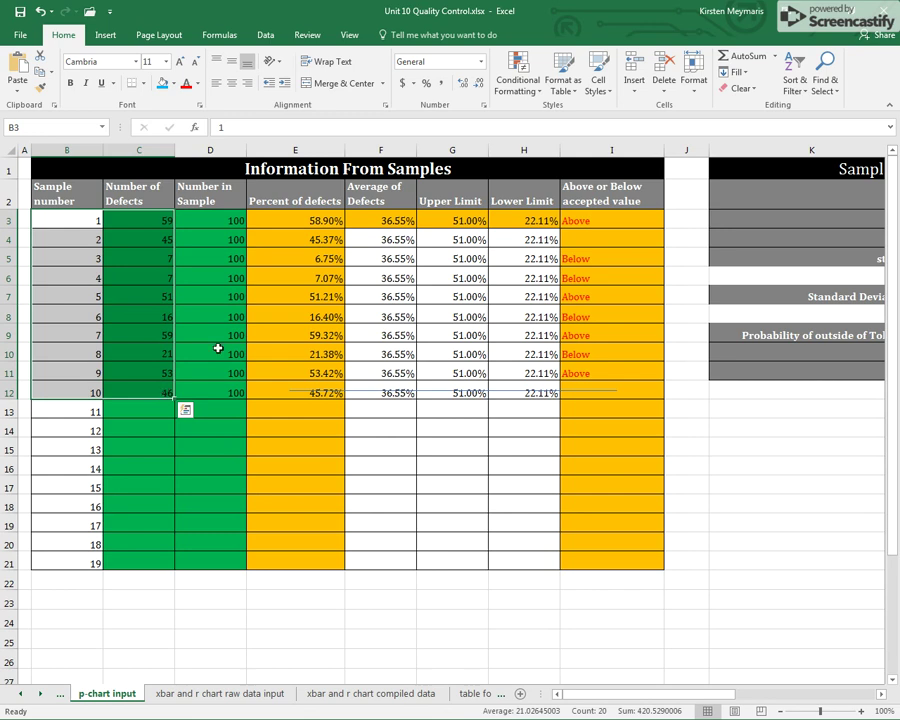
pyautogui.click(102, 37)
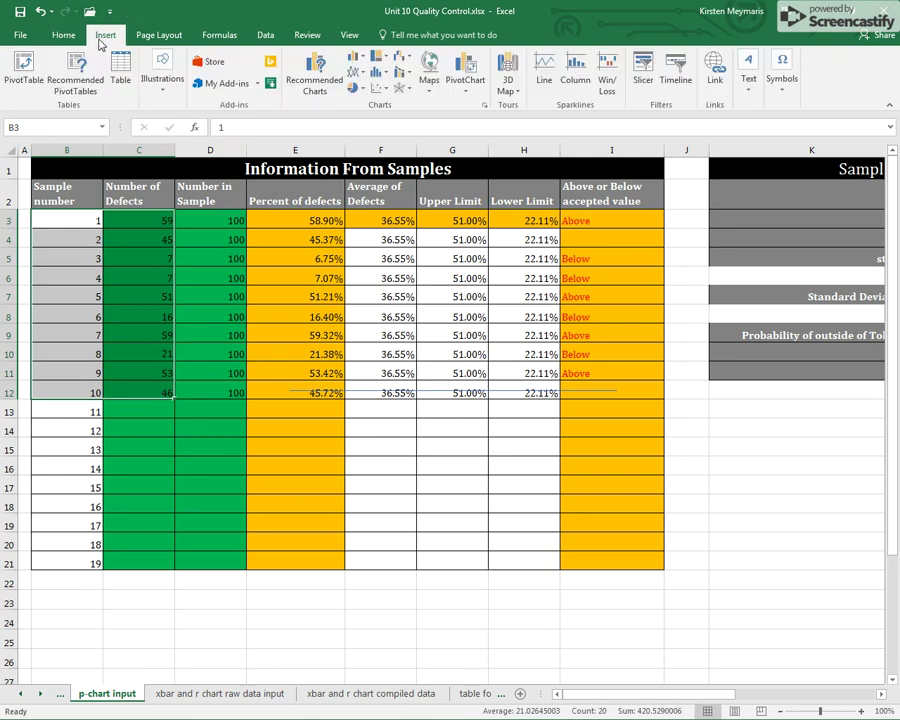
pyautogui.click(383, 90)
pyautogui.click(386, 139)
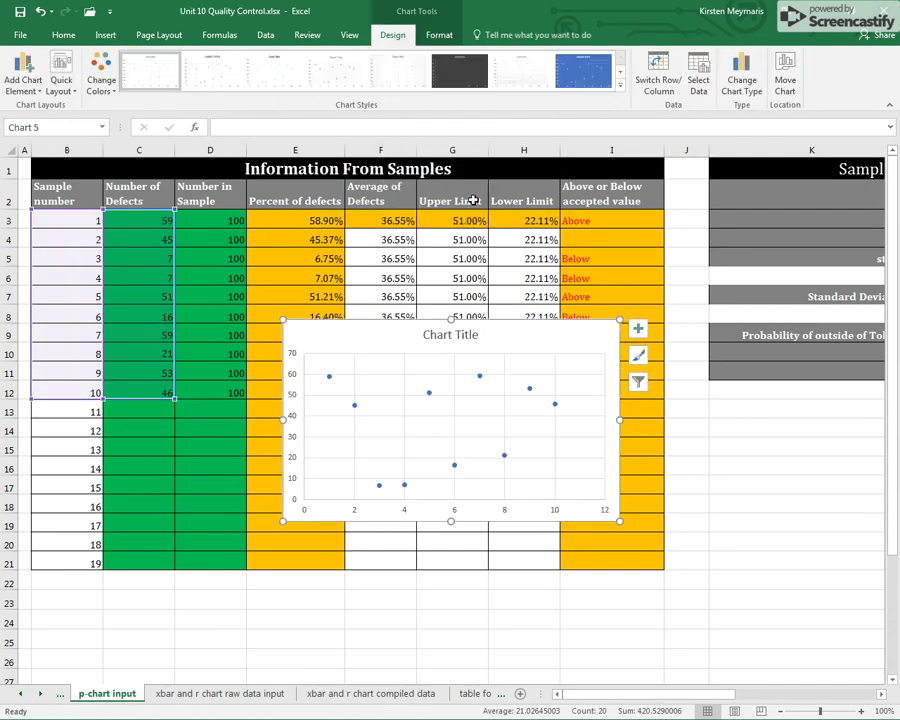
# Add axis titles to the scatter chart and change the chart title to "P-Chart"
pyautogui.click(638, 333)
pyautogui.click(672, 359)
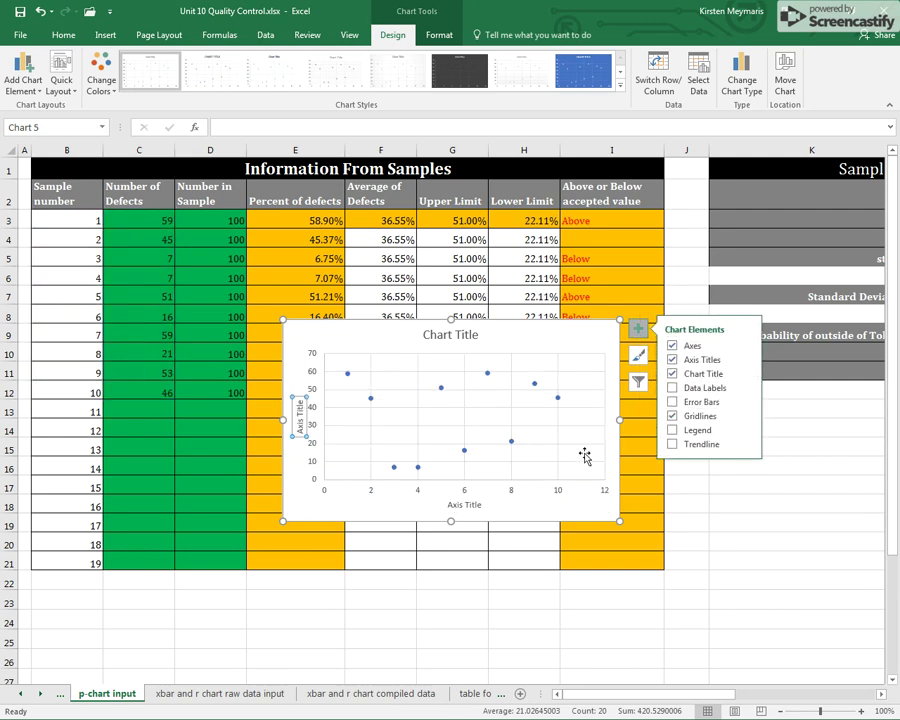
pyautogui.click(442, 333)
pyautogui.doubleClick(483, 334)
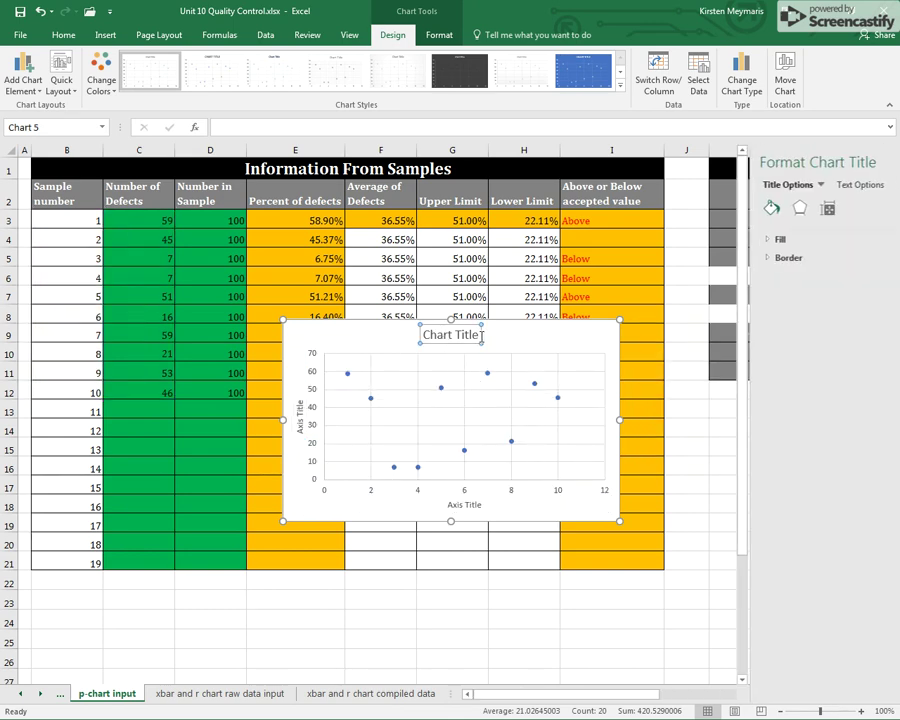
pyautogui.moveTo(481, 334); pyautogui.dragTo(434, 340)
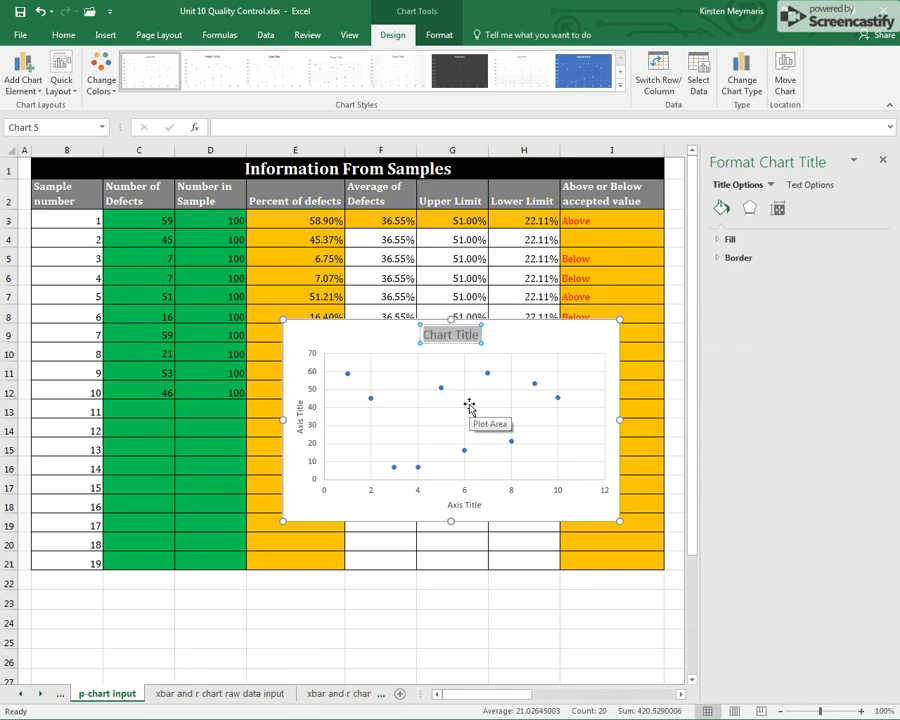
pyautogui.write('P')
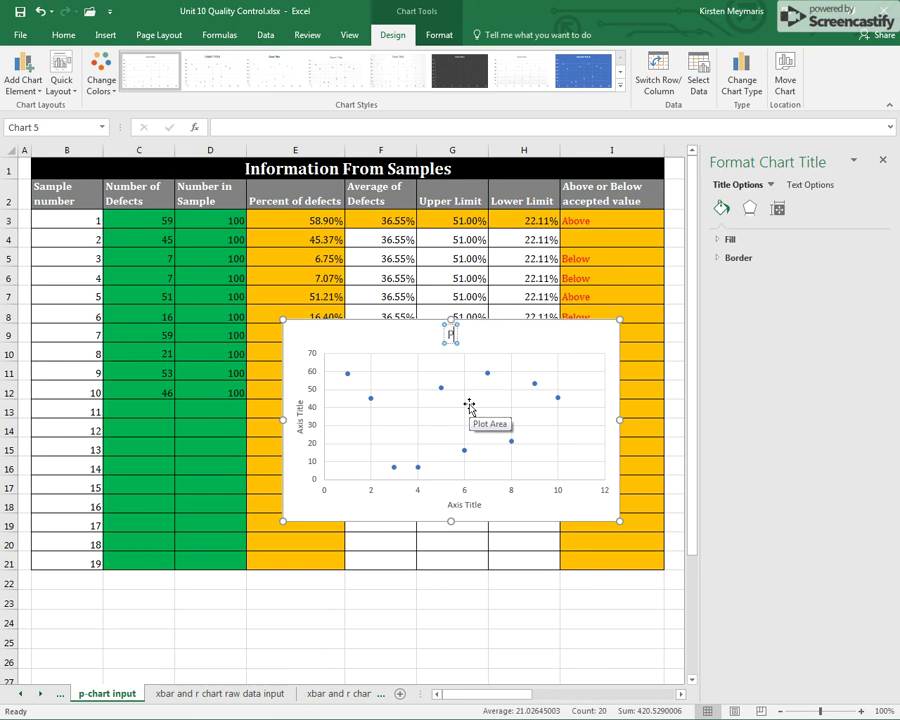
pyautogui.write('-Chart')
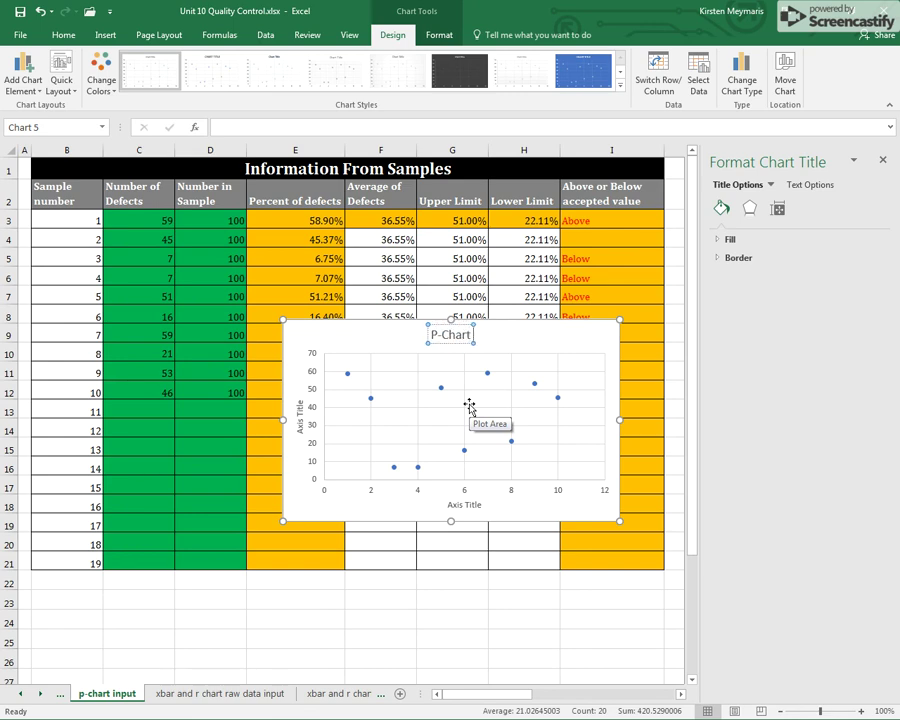
# Rename the chart's horizontal axis title to "Sample Number"
pyautogui.click(462, 504)
pyautogui.tripleClick(458, 506)
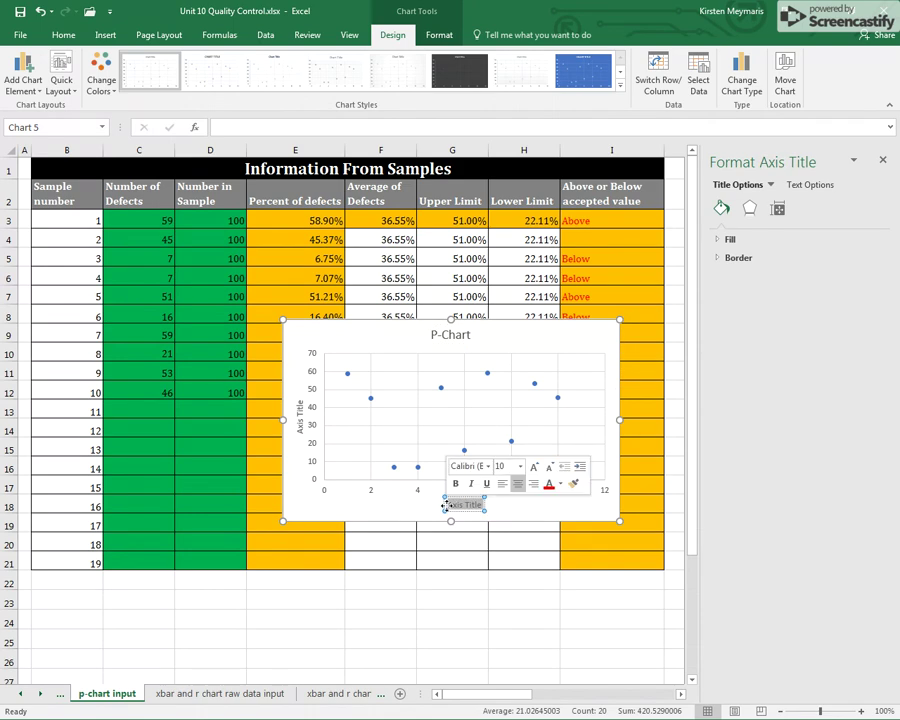
pyautogui.write('Sample Numb')
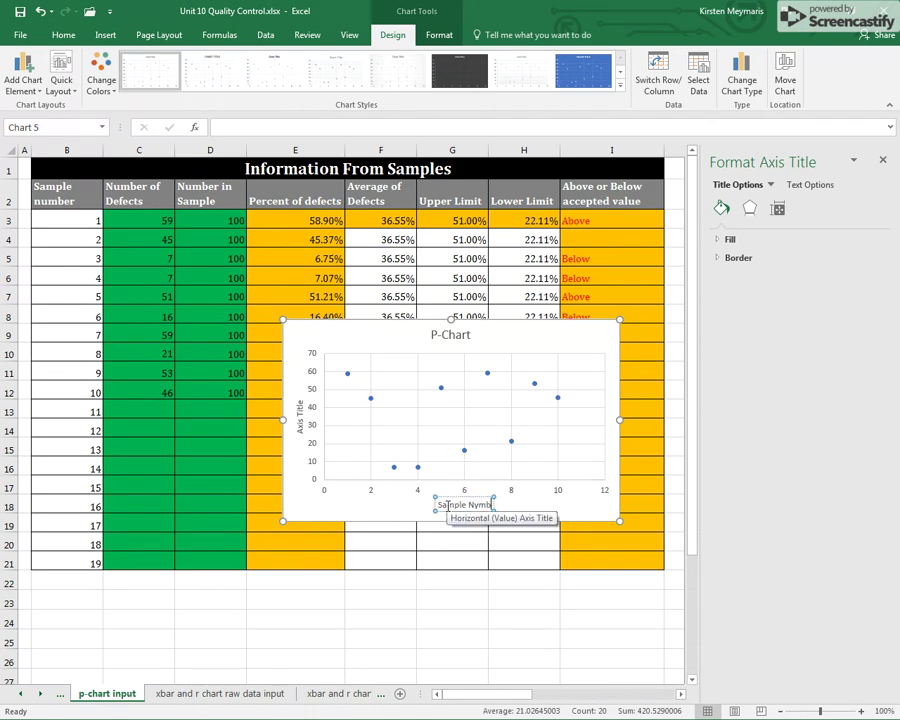
pyautogui.press('BackSpace')
pyautogui.press('BackSpace')
pyautogui.press('BackSpace')
pyautogui.write('umber')
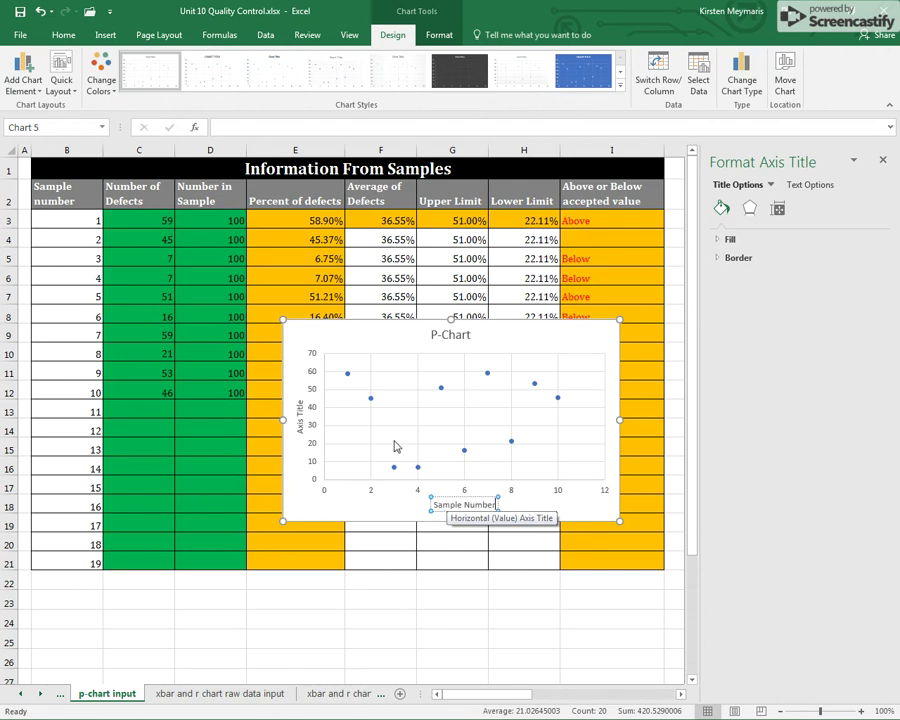
# Rename the chart's vertical axis title to "Number of Defects"
pyautogui.click(299, 413)
pyautogui.tripleClick(299, 413)
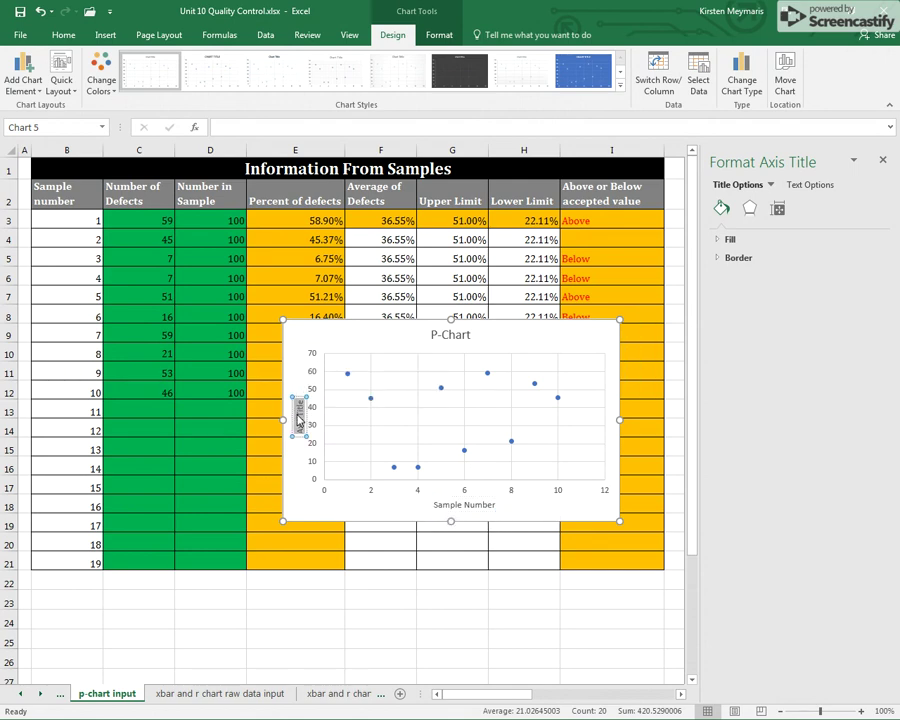
pyautogui.write('Number o')
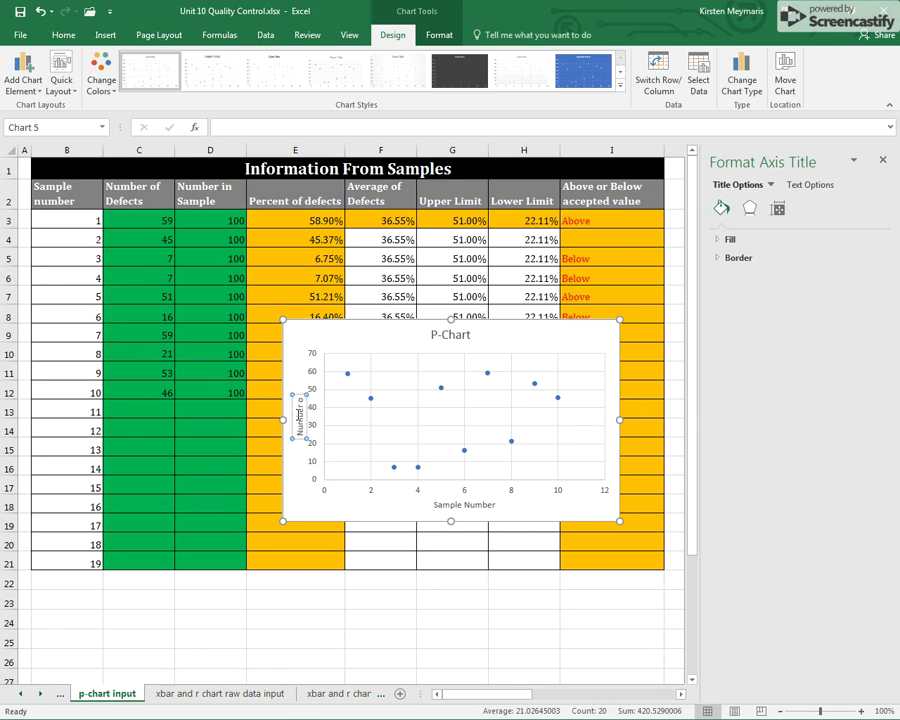
pyautogui.write('f Defects')
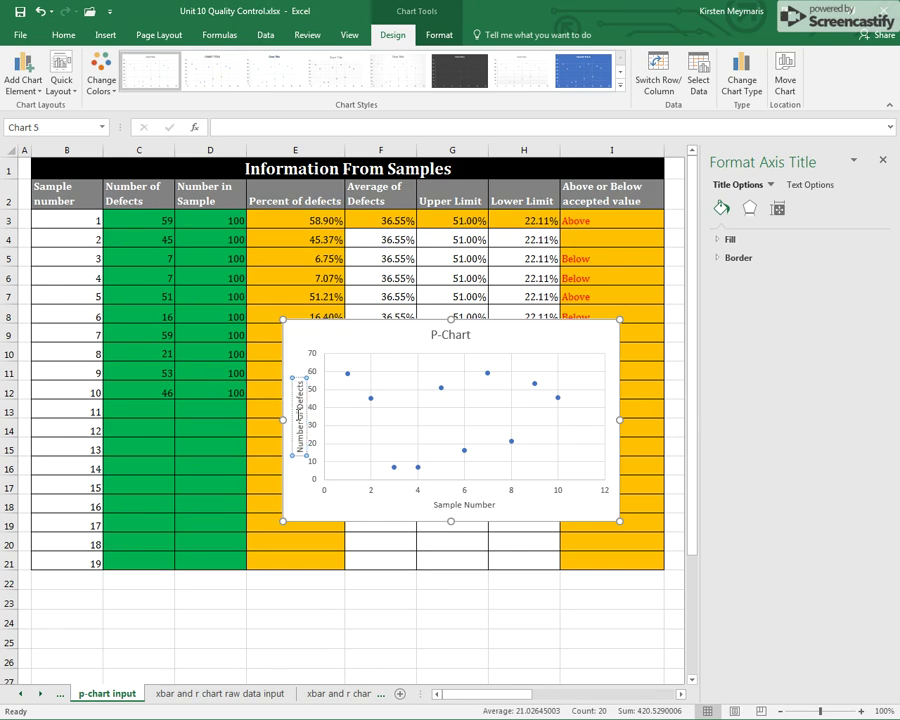
pyautogui.click(288, 497)
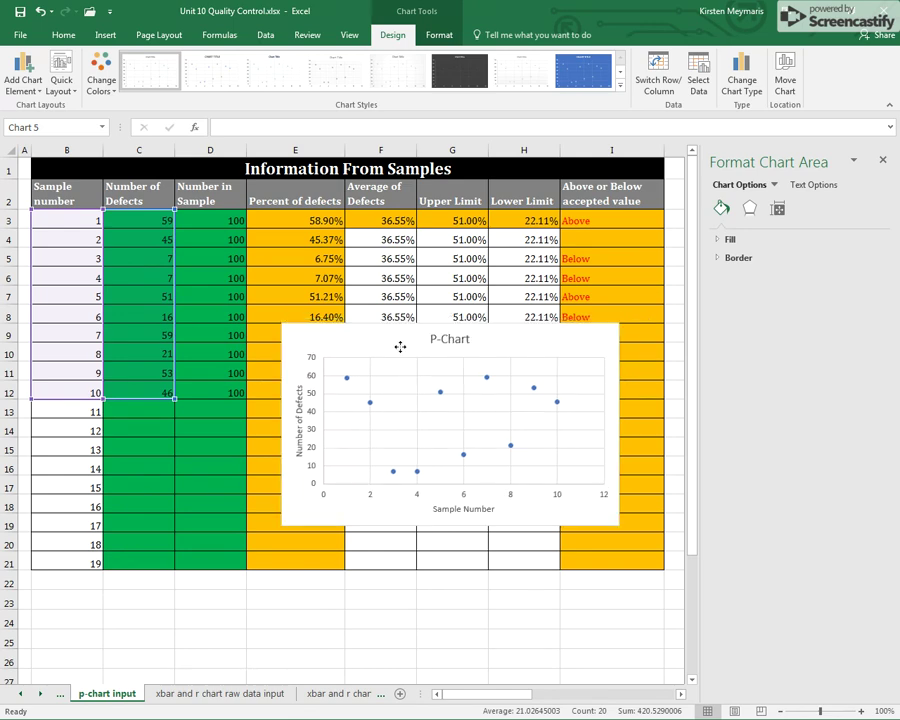
# Close the chart formatting pane and move the P-Chart into the empty area beneath the Sample Summary table
pyautogui.moveTo(398, 344); pyautogui.dragTo(389, 479)
pyautogui.click(883, 160)
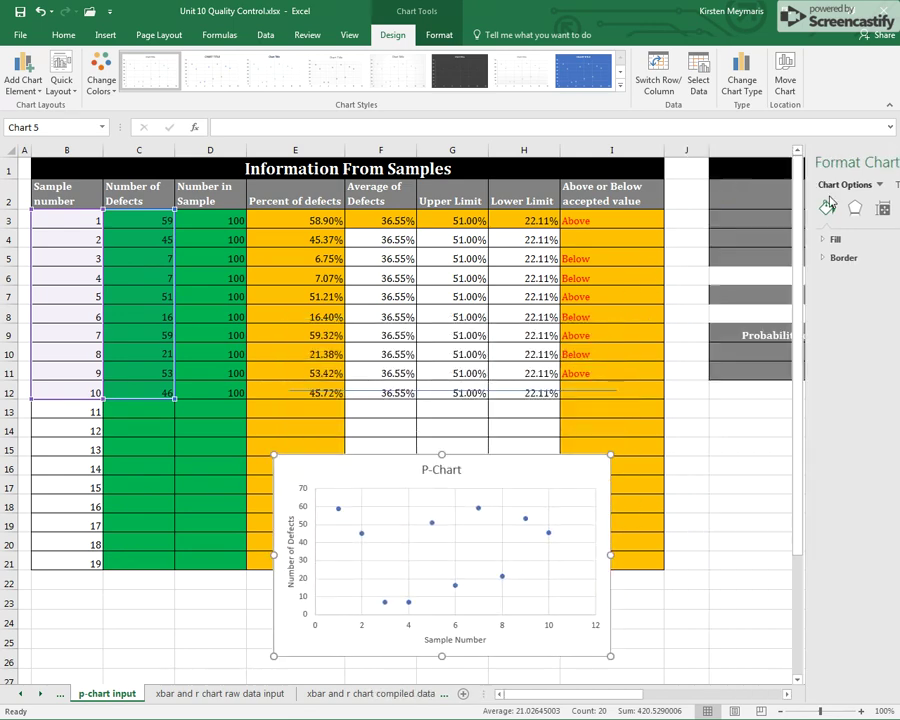
pyautogui.scroll(-1, 897, 258)
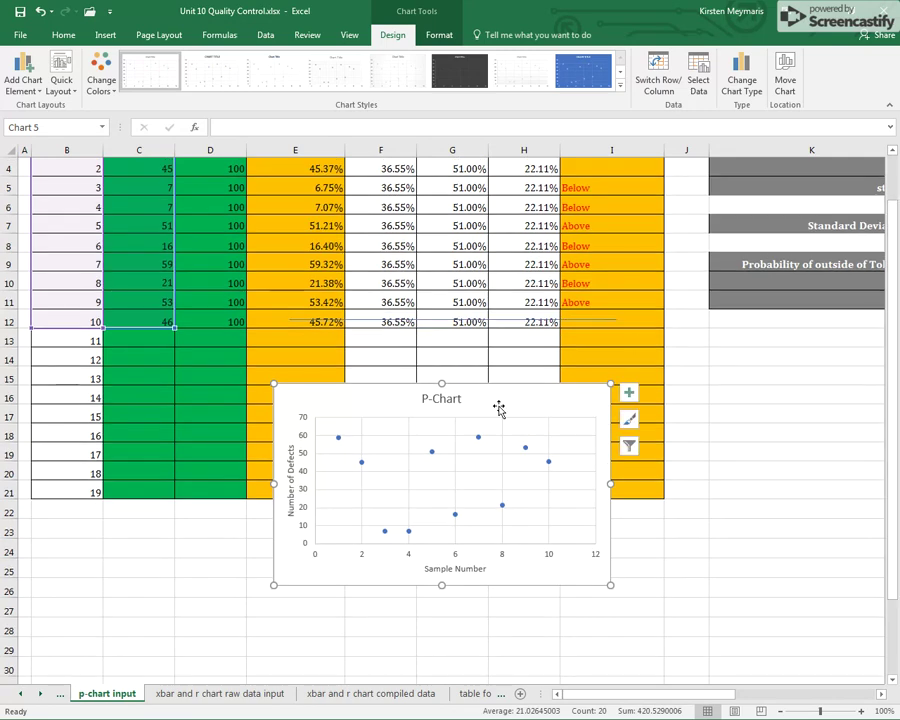
pyautogui.moveTo(498, 406); pyautogui.dragTo(818, 364)
pyautogui.moveTo(620, 694); pyautogui.dragTo(692, 698)
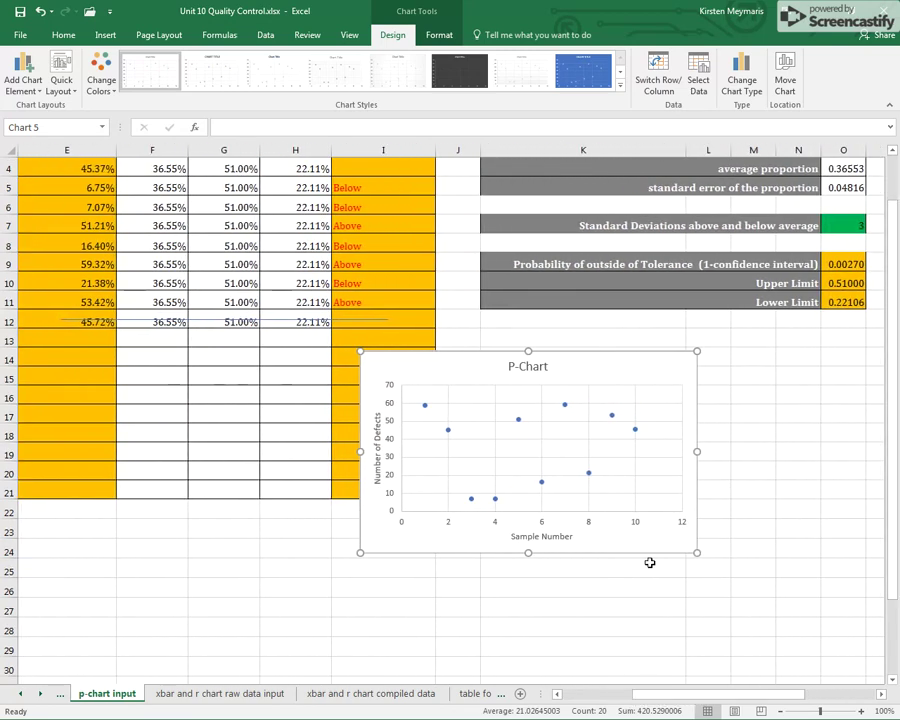
pyautogui.moveTo(577, 358)
pyautogui.mouseDown()
pyautogui.moveTo(593, 368)
pyautogui.moveTo(702, 364)
pyautogui.mouseUp()
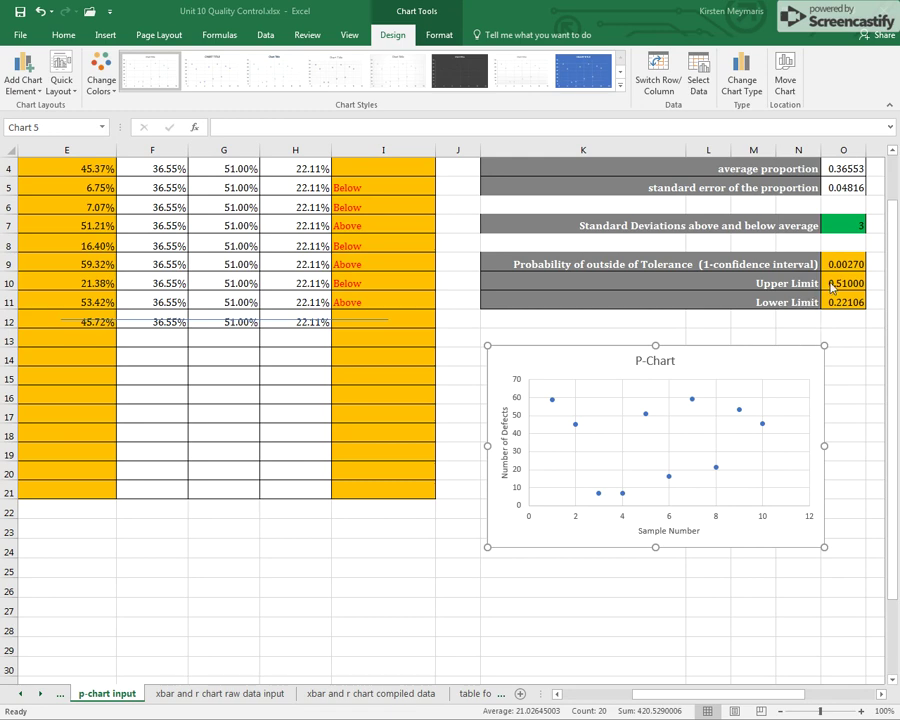
# Format the Upper Limit and Lower Limit values in the Sample Summary (O10:O11) as whole percentages
pyautogui.moveTo(848, 283); pyautogui.dragTo(851, 300)
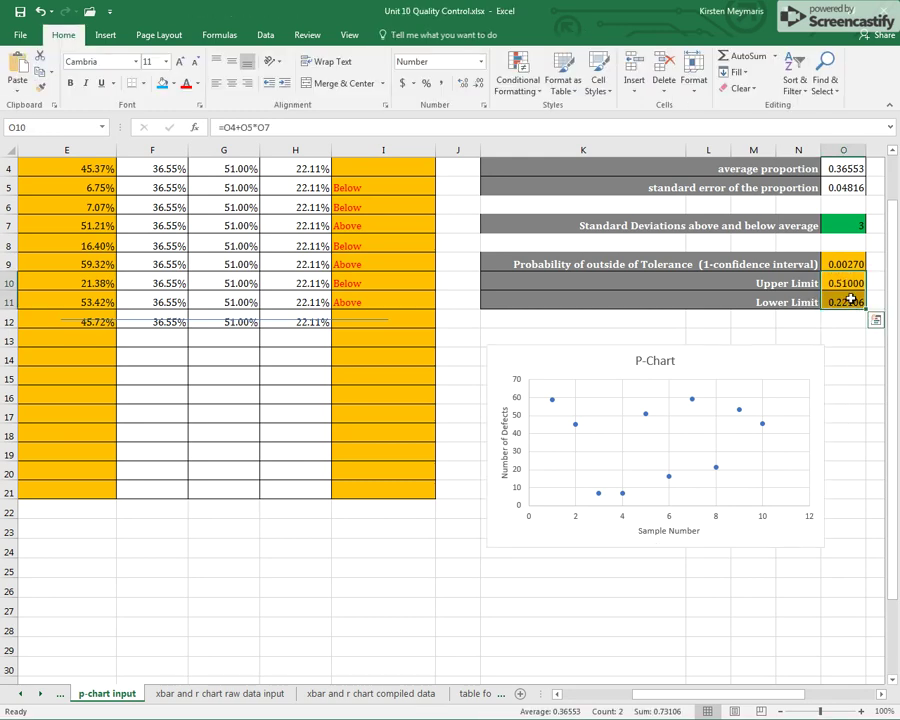
pyautogui.scroll(1, 851, 300)
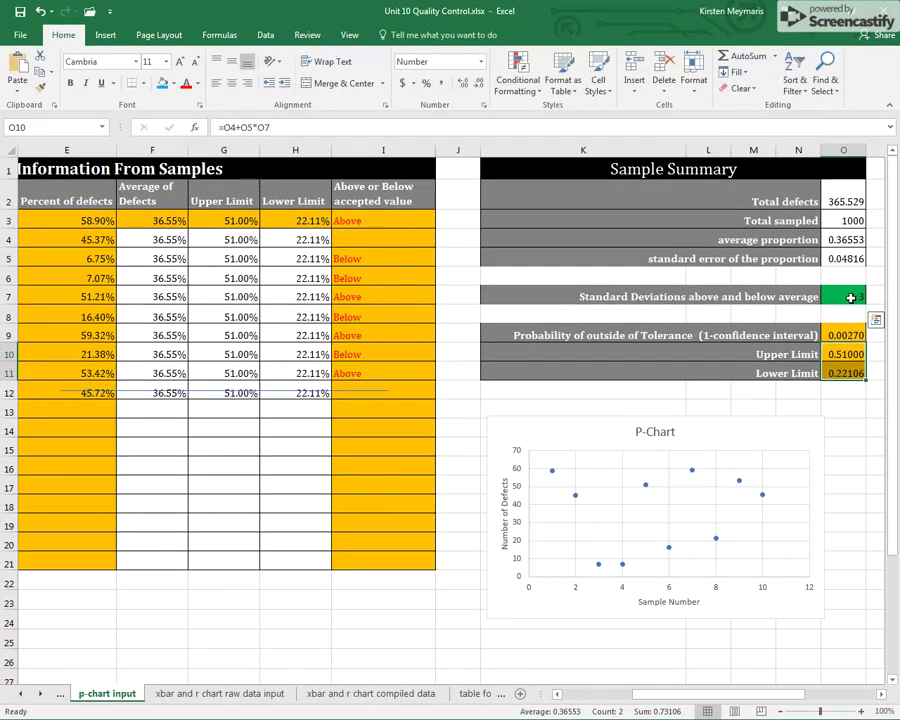
pyautogui.click(426, 83)
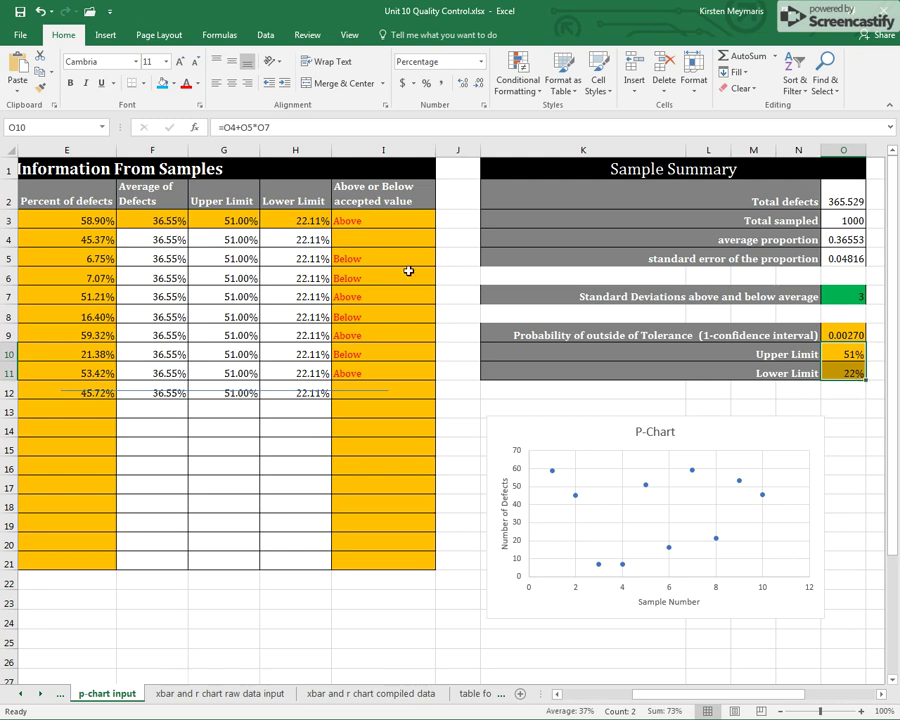
# Reduce the first Average of Defects value (F3) to zero decimal places
pyautogui.click(176, 226)
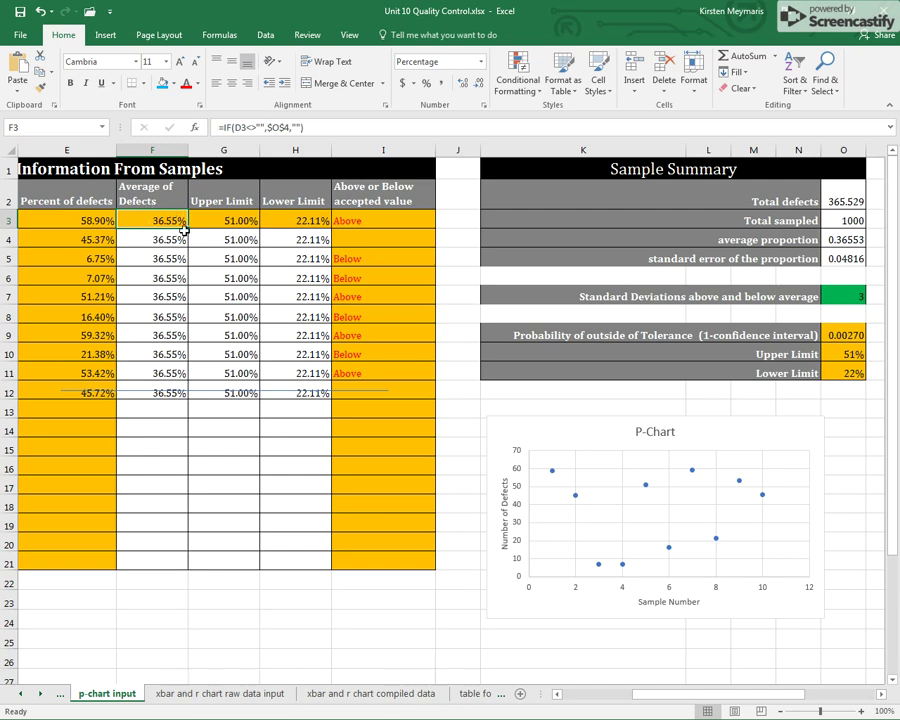
pyautogui.click(478, 84)
pyautogui.click(478, 84)
# Draw a horizontal line shape about 4.34" long across the P-Chart just above the 50 mark for the upper limit
pyautogui.click(106, 36)
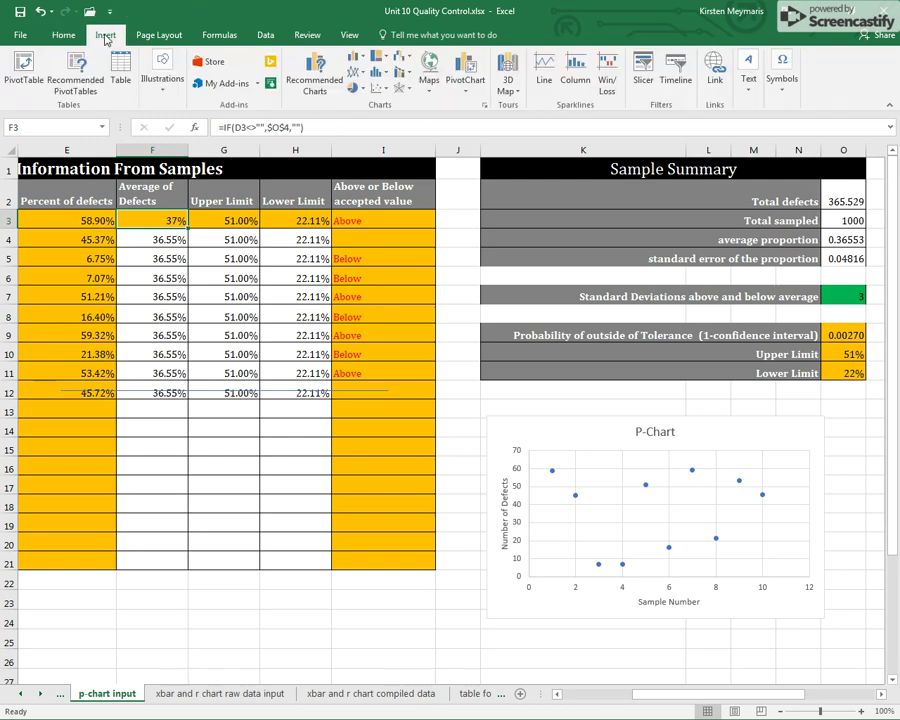
pyautogui.click(166, 92)
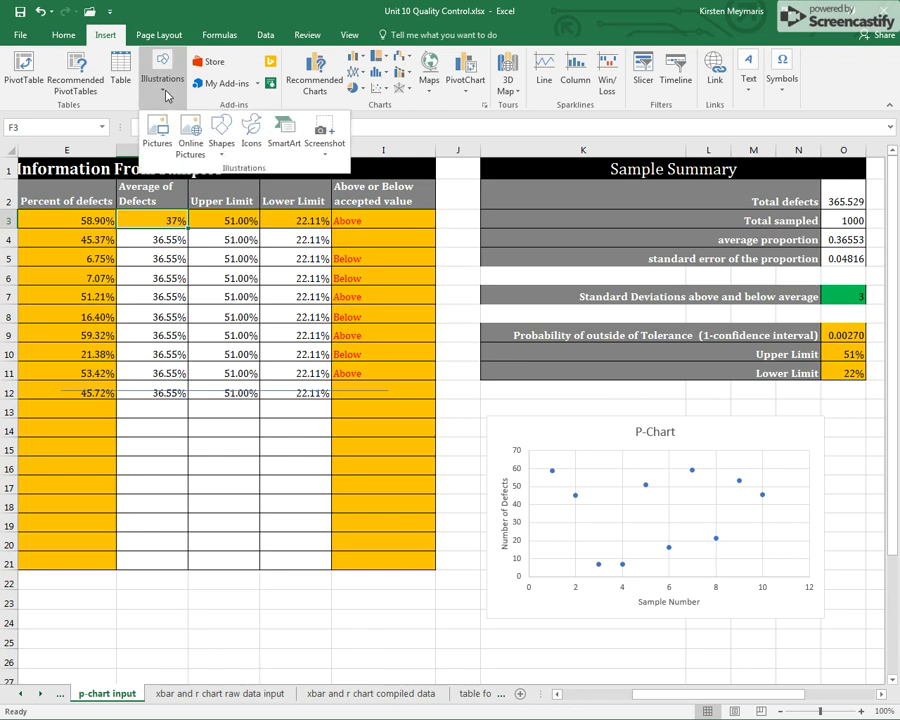
pyautogui.click(226, 160)
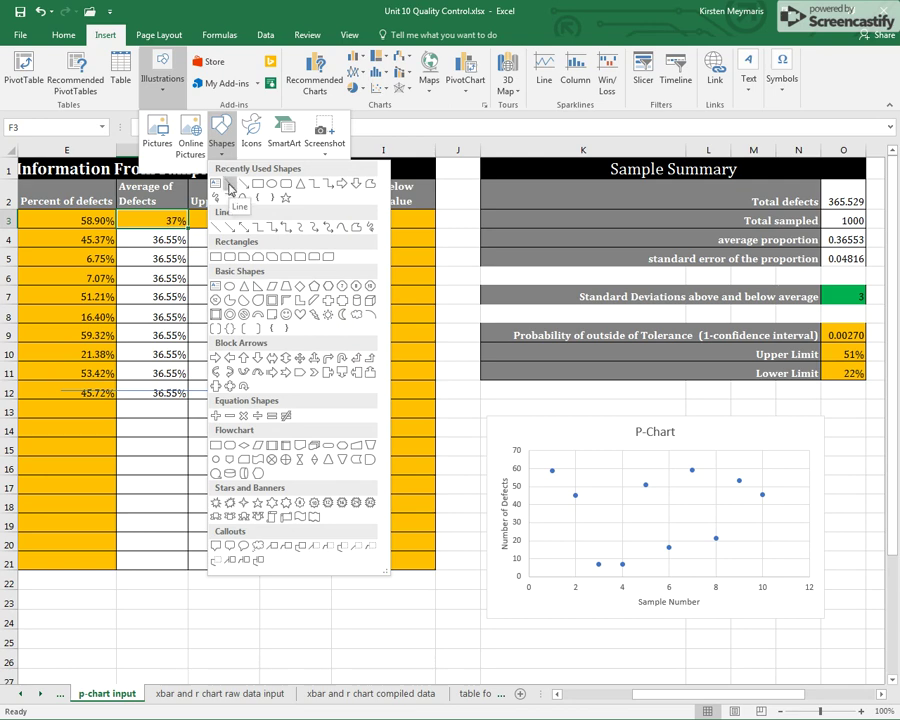
pyautogui.click(230, 187)
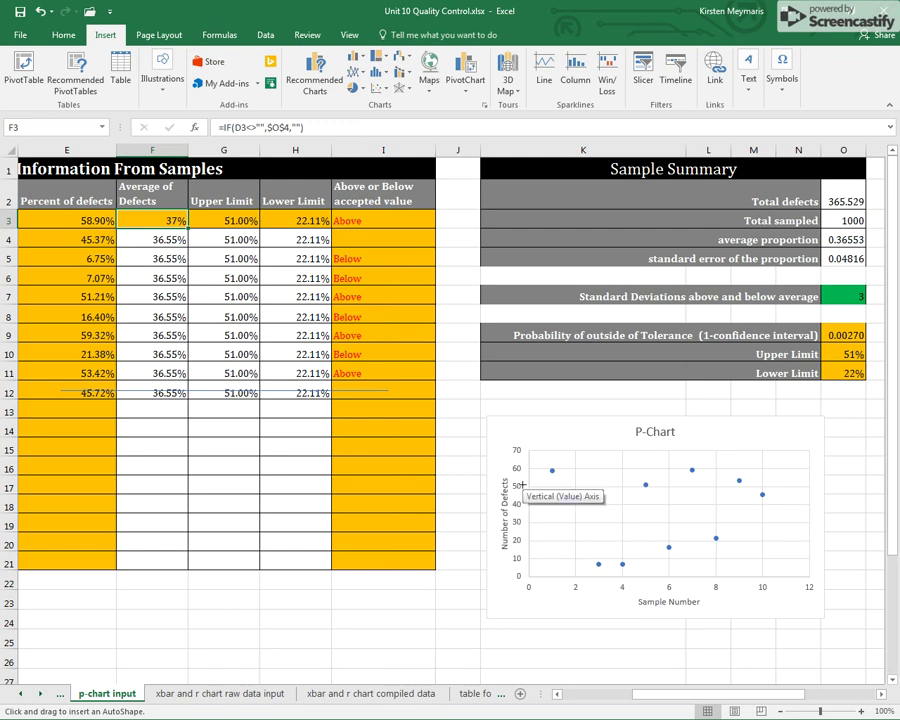
pyautogui.moveTo(521, 484); pyautogui.dragTo(815, 484)
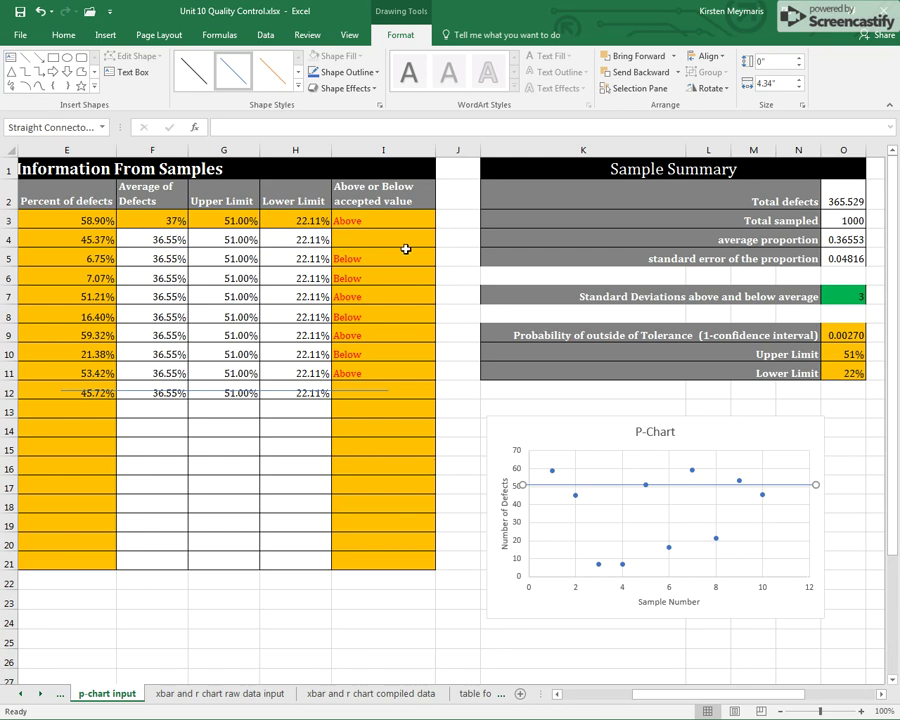
# Set the upper limit line's outline weight to 1½ pt
pyautogui.click(346, 72)
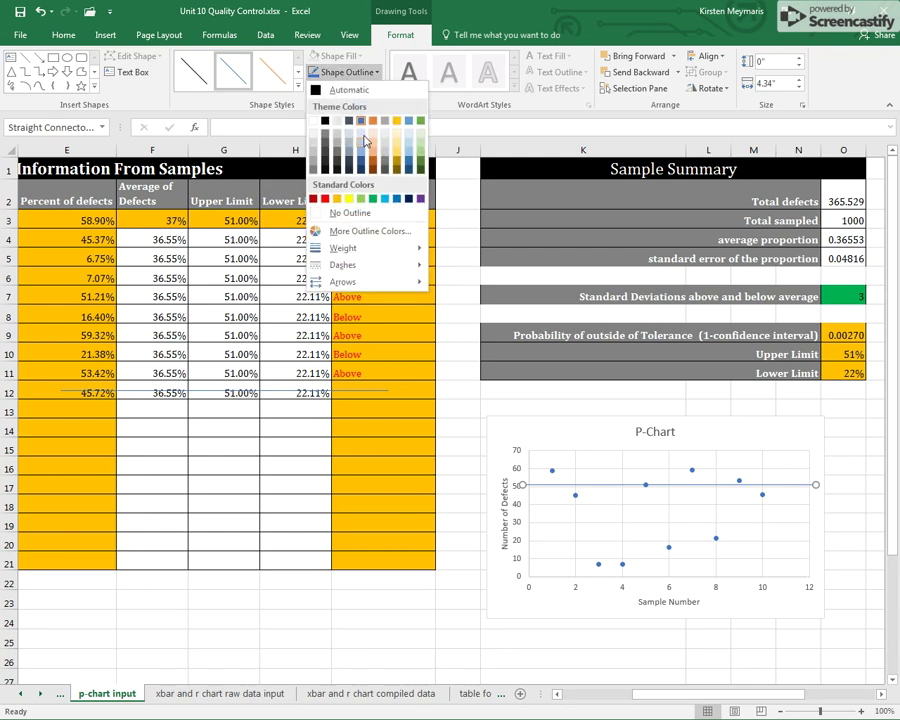
pyautogui.moveTo(384, 256)
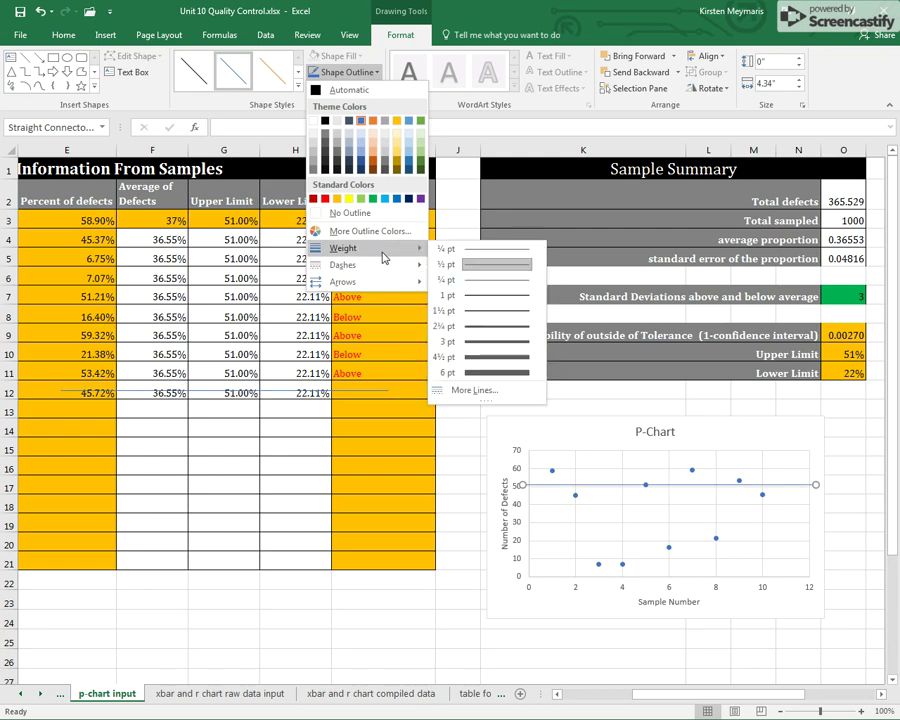
pyautogui.click(493, 313)
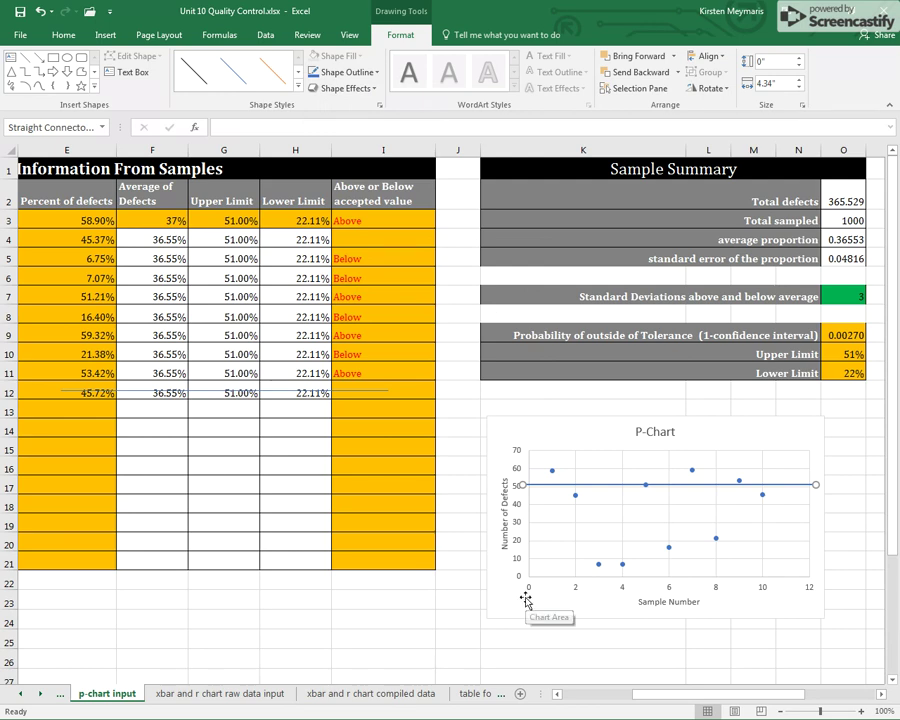
# Draw a horizontal line shape about 4.34" long across the P-Chart just above the 20 mark for the lower limit
pyautogui.click(846, 373)
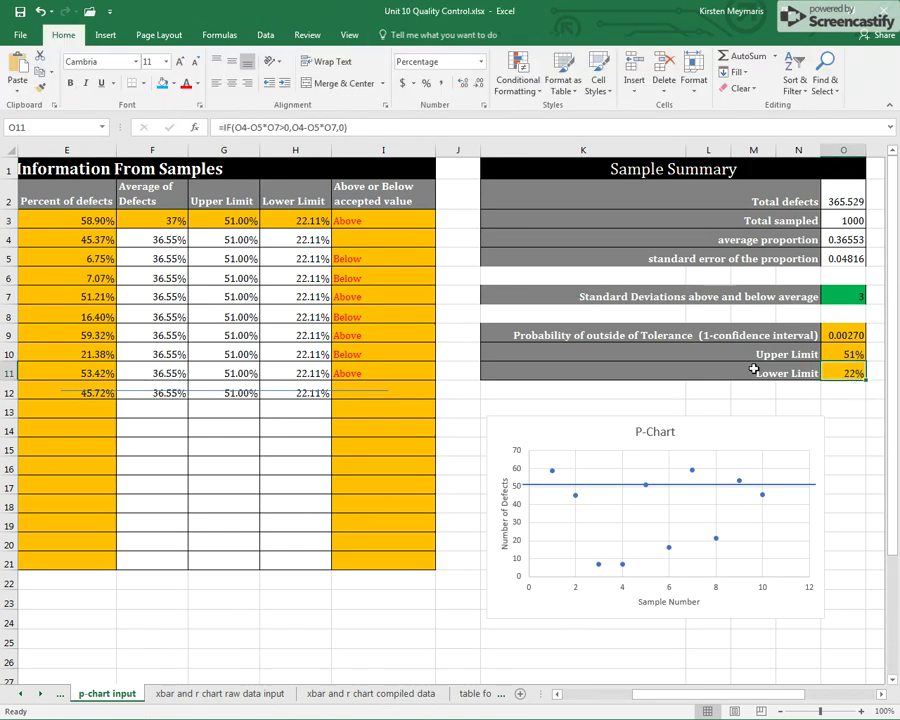
pyautogui.click(105, 34)
pyautogui.click(162, 76)
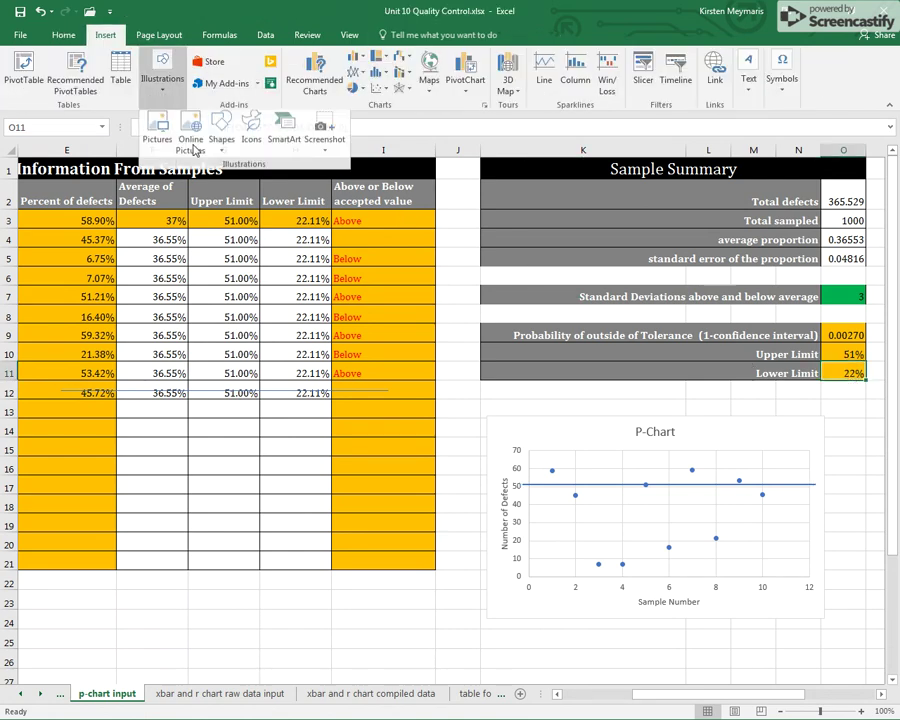
pyautogui.click(221, 128)
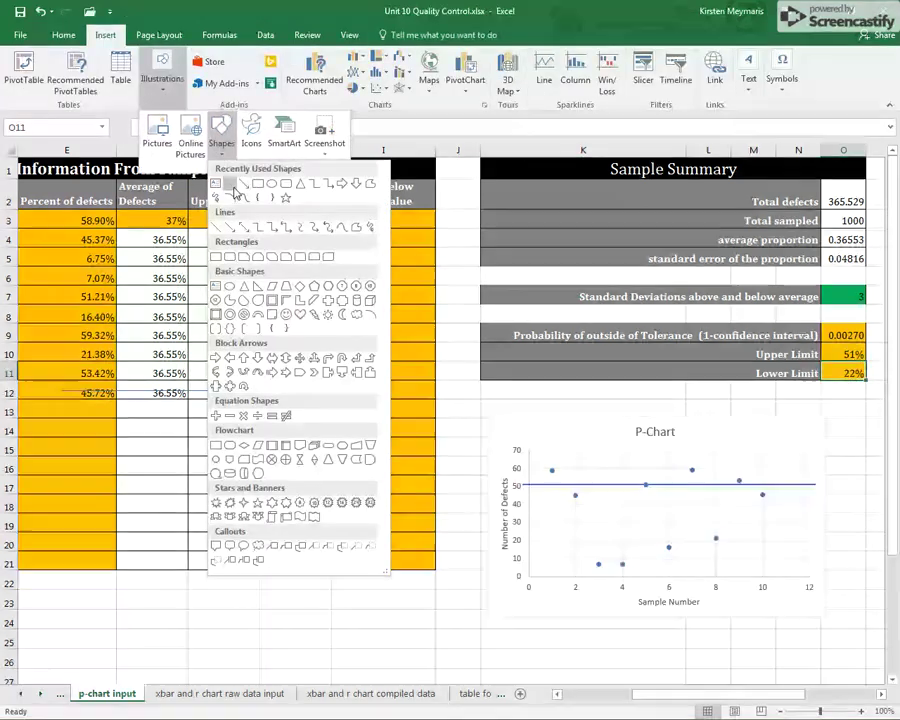
pyautogui.click(231, 186)
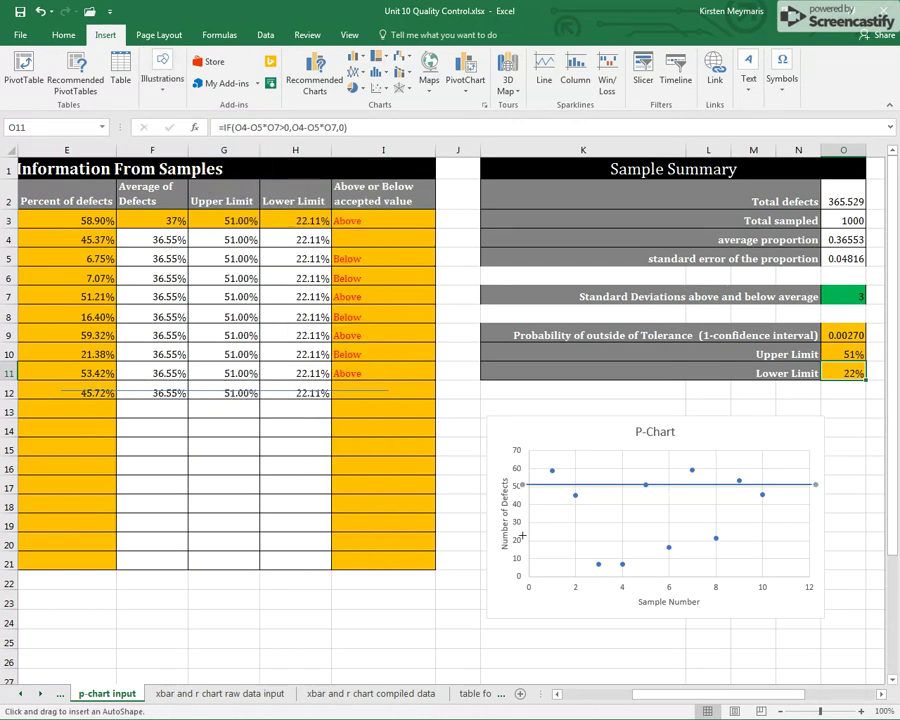
pyautogui.moveTo(522, 535); pyautogui.dragTo(815, 535)
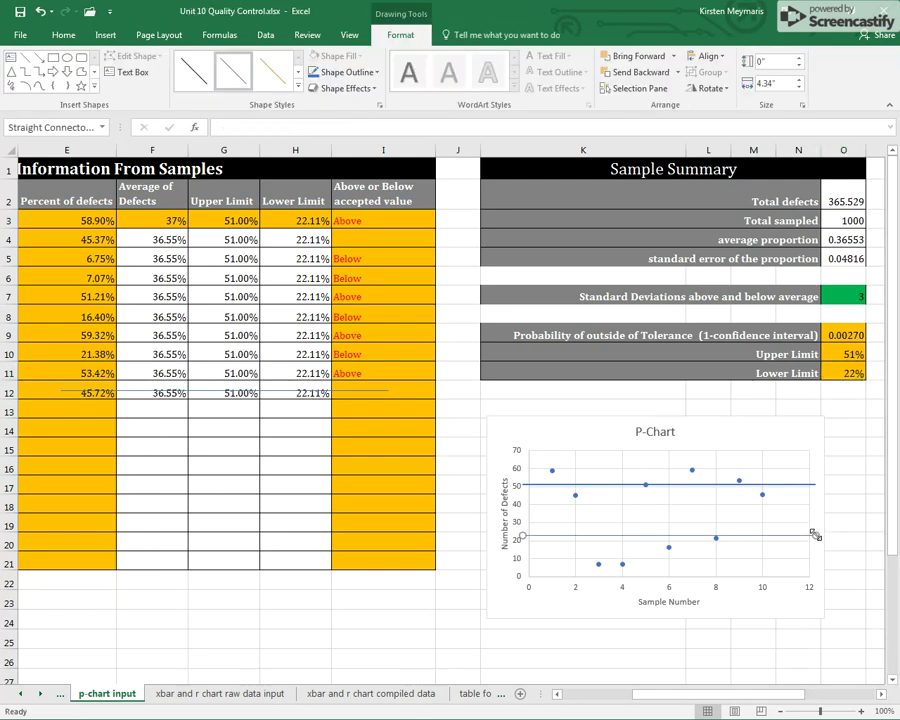
# Set the lower limit line's outline weight to 1½ pt
pyautogui.click(350, 72)
pyautogui.moveTo(376, 253)
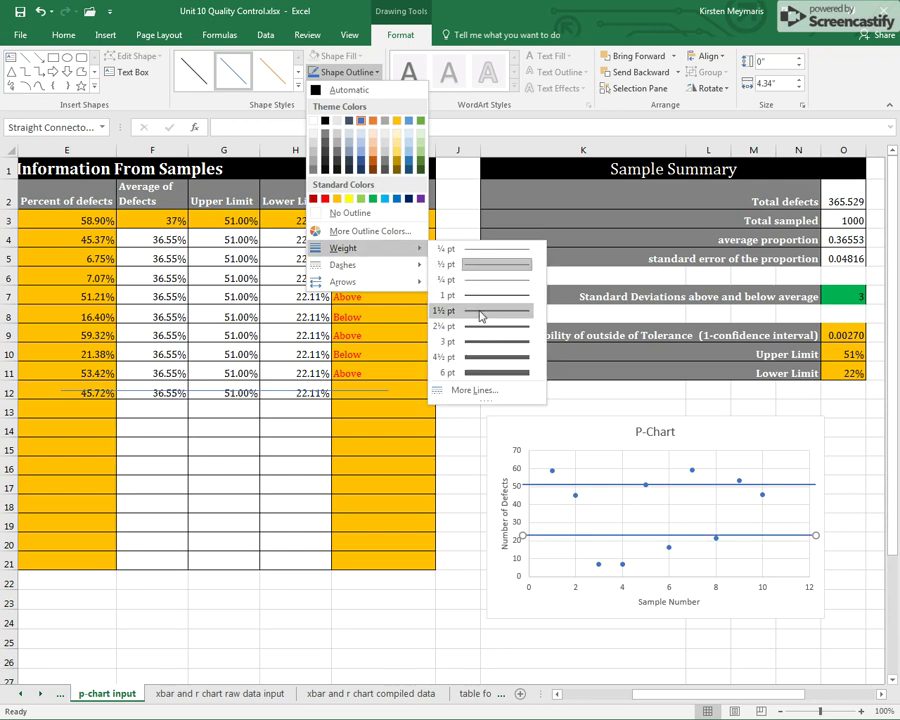
pyautogui.click(482, 316)
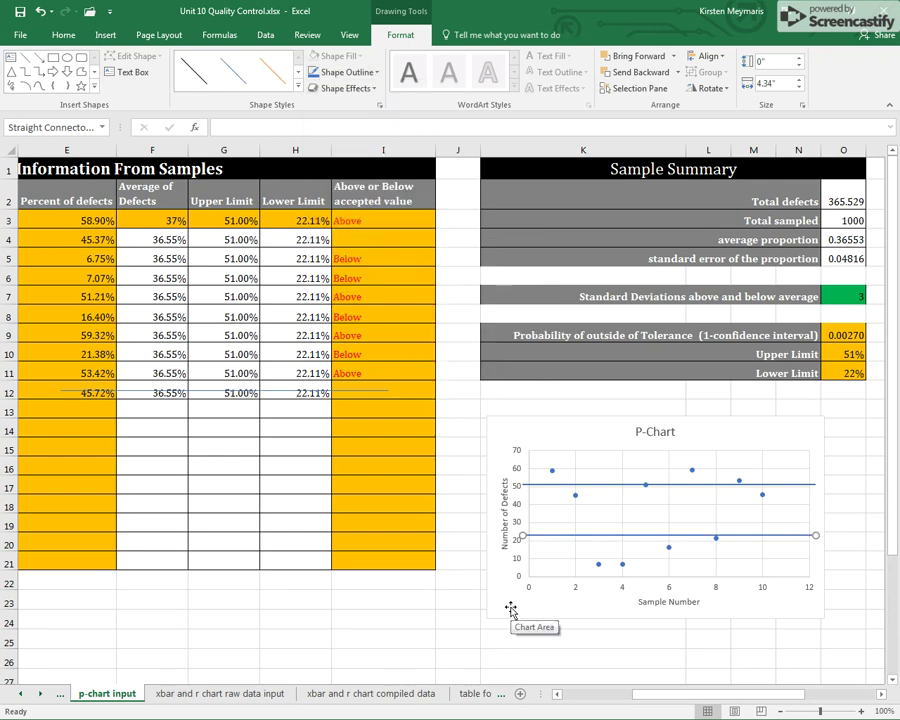
pyautogui.click(455, 604)
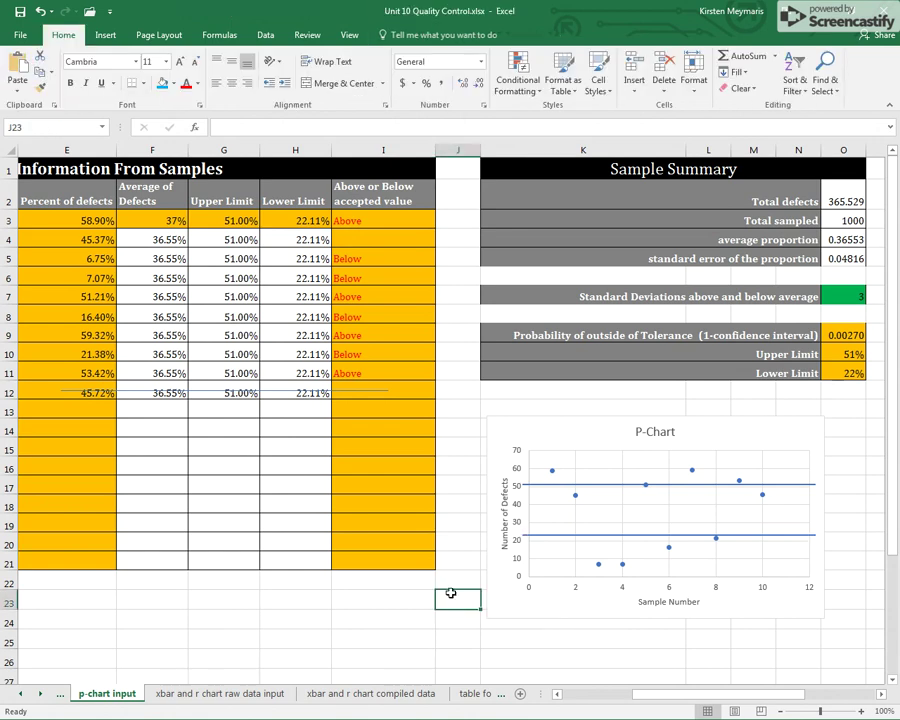
# Draw a horizontal line shape about 4.43" long across the P-Chart just below the 40 mark for the average of defects
pyautogui.click(157, 222)
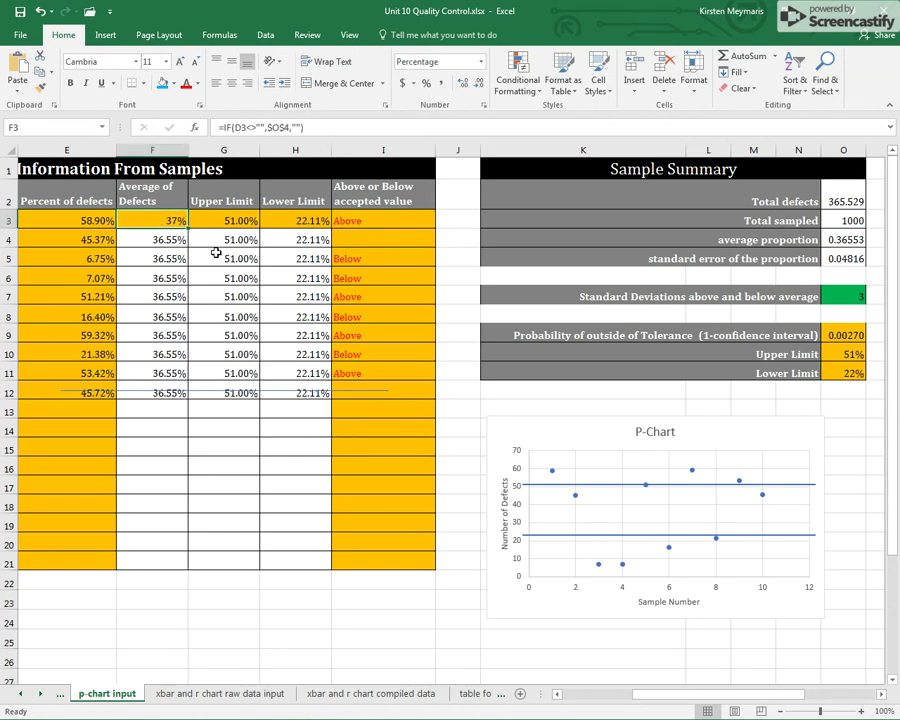
pyautogui.click(105, 35)
pyautogui.click(165, 85)
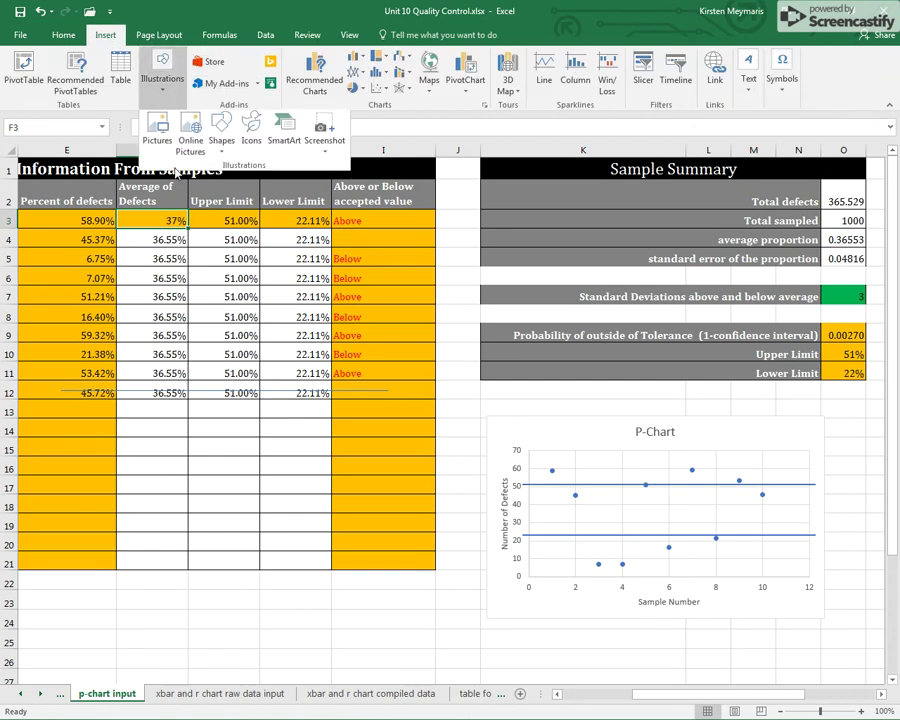
pyautogui.click(221, 130)
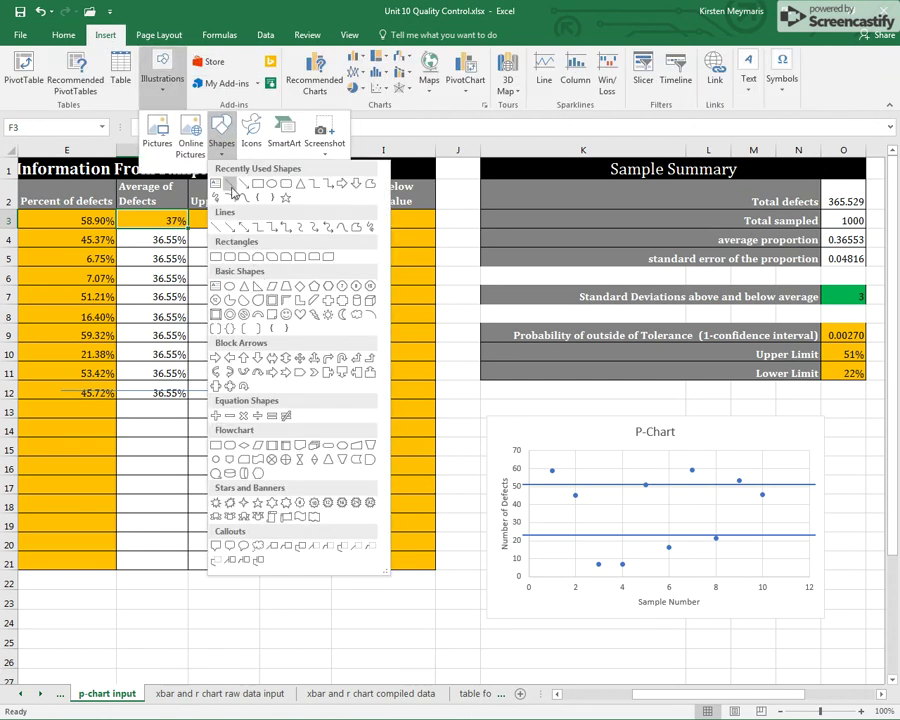
pyautogui.click(258, 286)
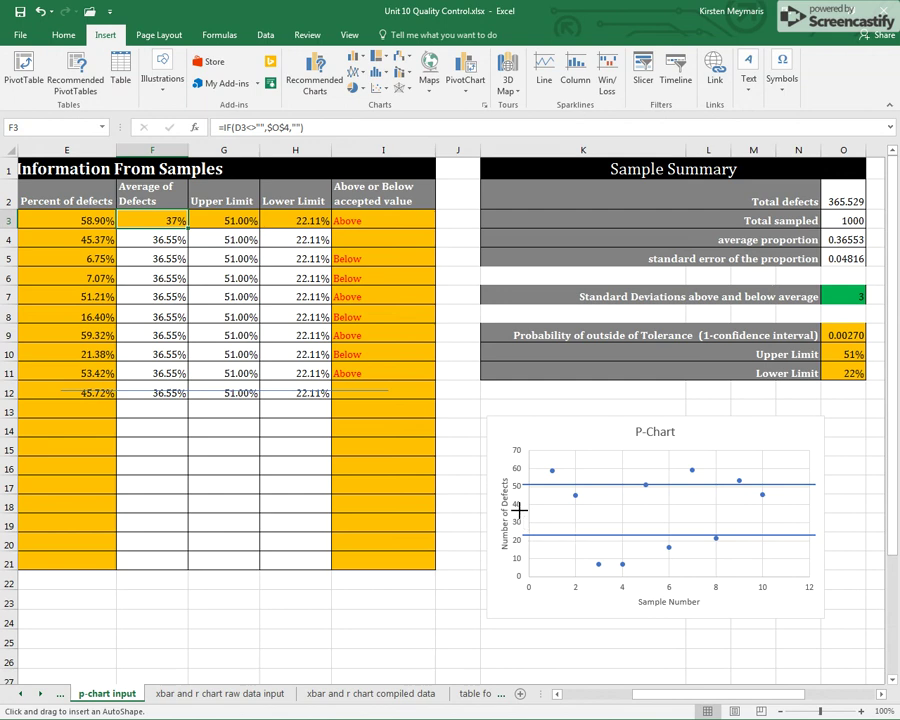
pyautogui.moveTo(516, 510); pyautogui.dragTo(818, 508)
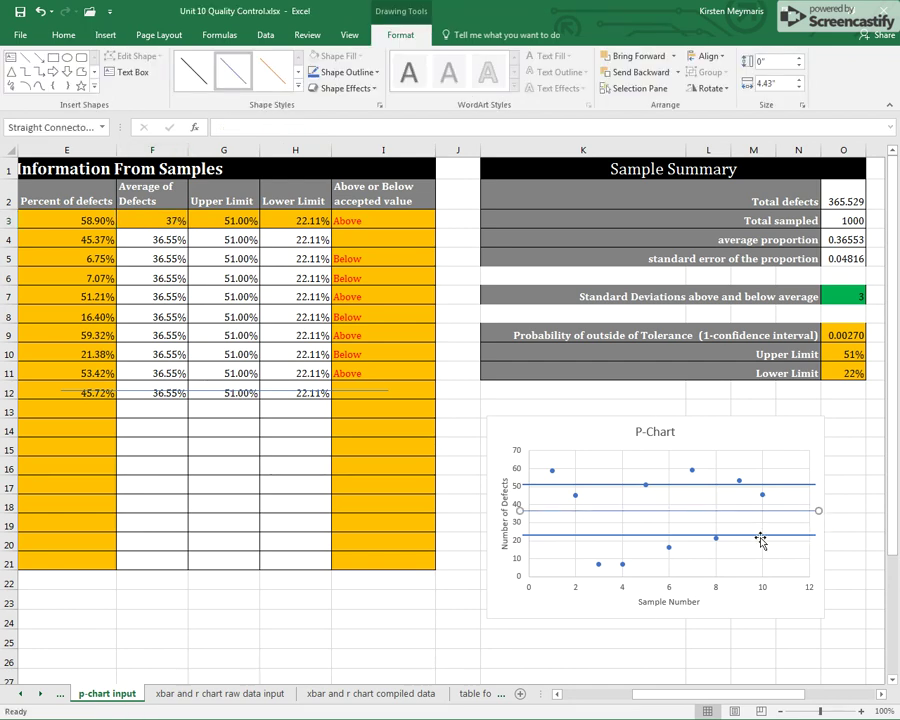
# Format the average line with a 1½ pt outline weight and a red outline color
pyautogui.click(365, 77)
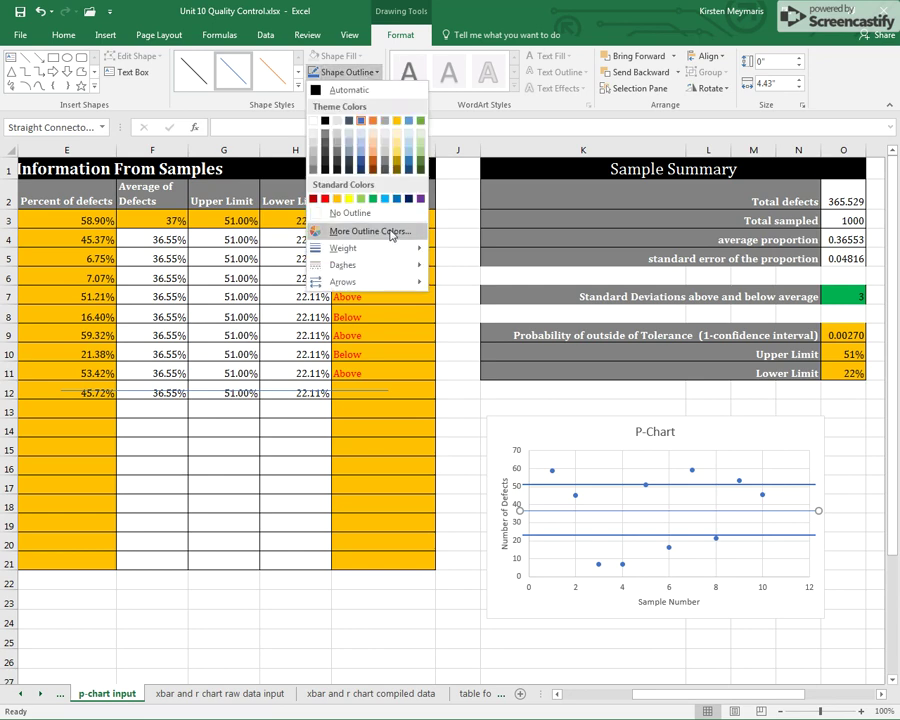
pyautogui.moveTo(389, 250)
pyautogui.click(486, 319)
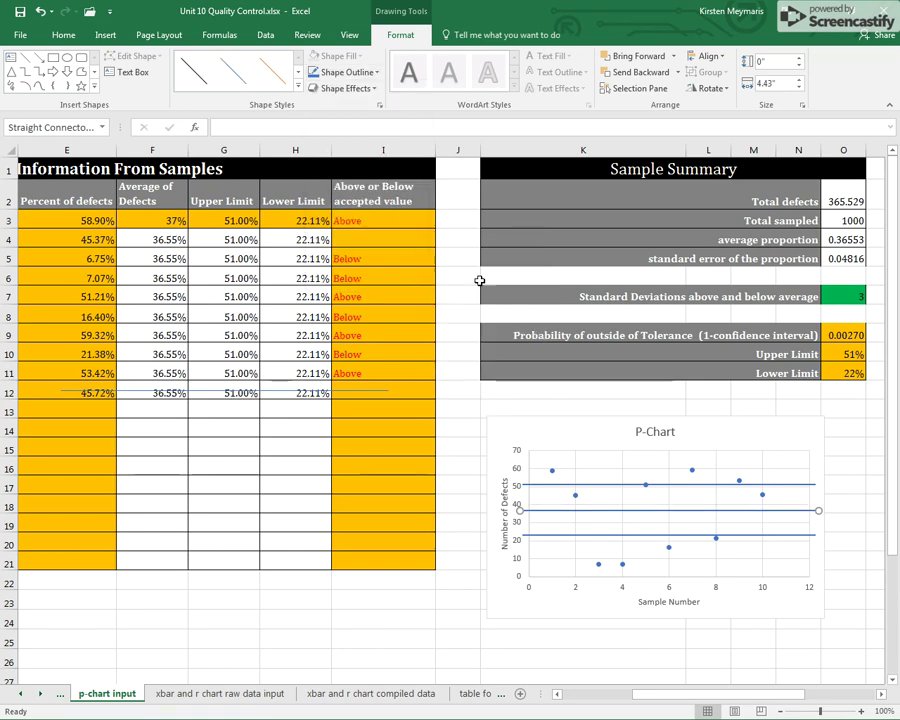
pyautogui.click(372, 74)
pyautogui.click(329, 201)
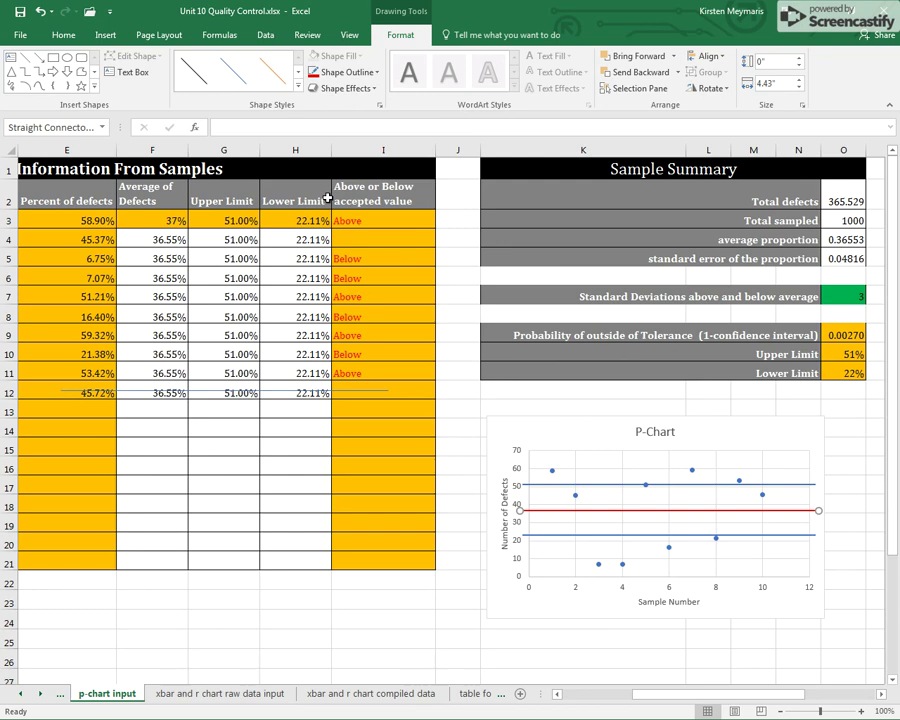
pyautogui.click(472, 486)
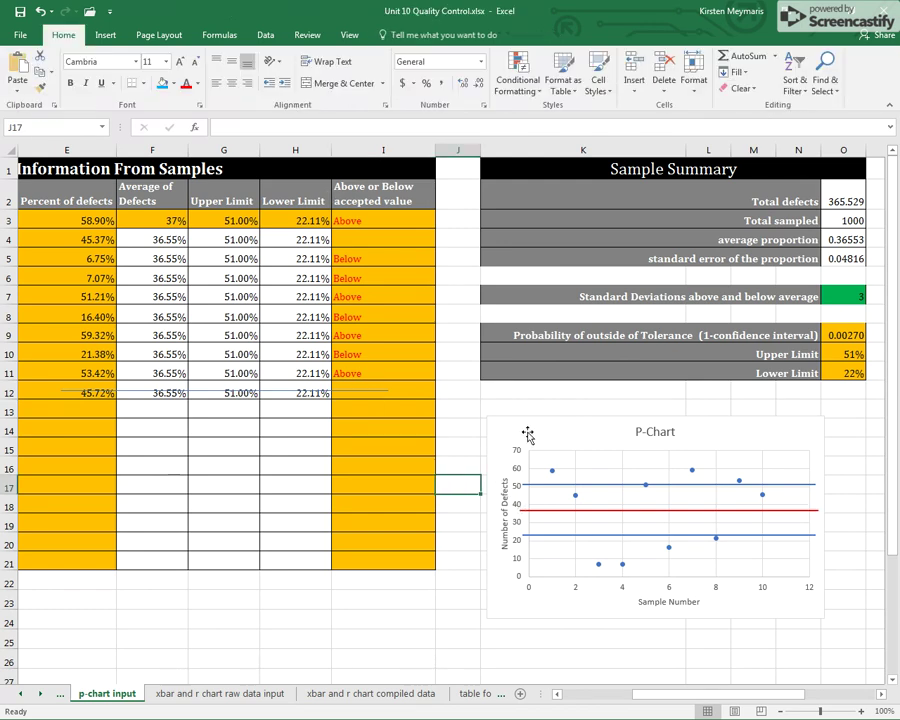
# Give the P-Chart's chart area a black outline
pyautogui.click(524, 424)
pyautogui.click(437, 34)
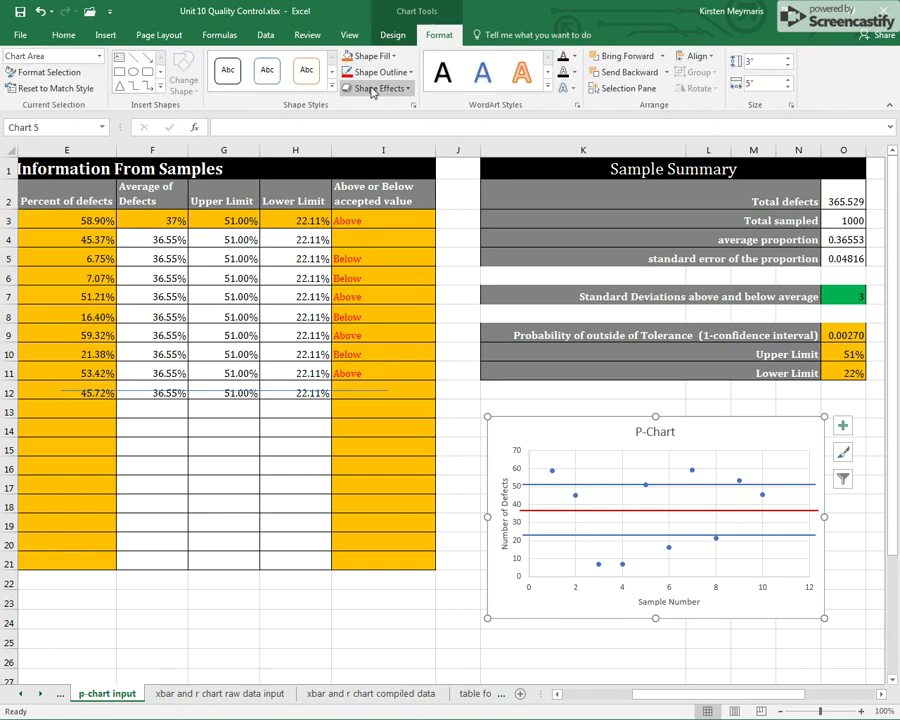
pyautogui.click(406, 77)
pyautogui.click(464, 390)
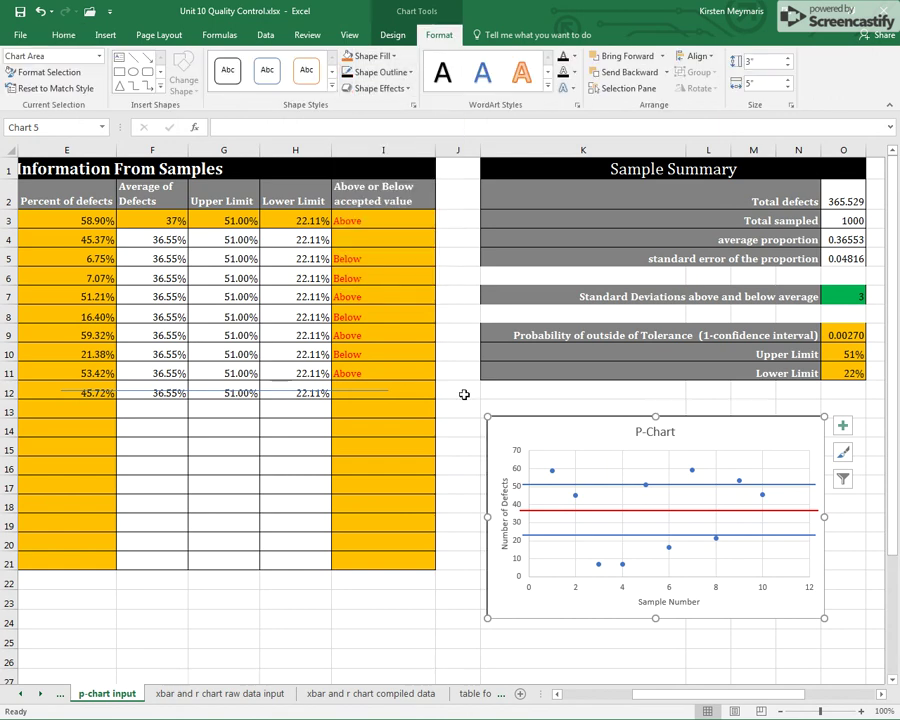
pyautogui.click(460, 408)
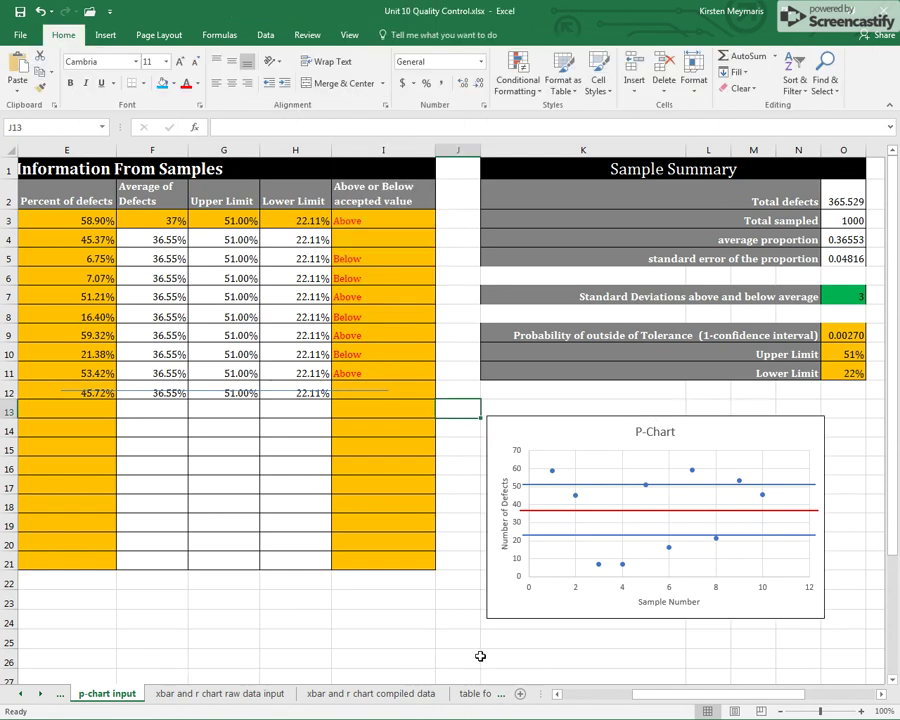